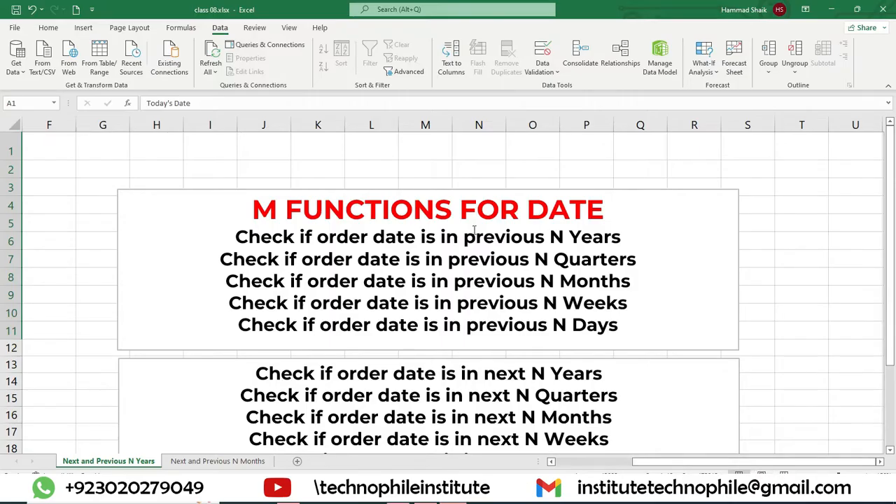
- Examine the lists of previous-N and next-N M date functions written beside the Order Date data
{"action": "scroll", "coordinate": [490, 301], "scroll_direction": "down", "scroll_amount": 2}
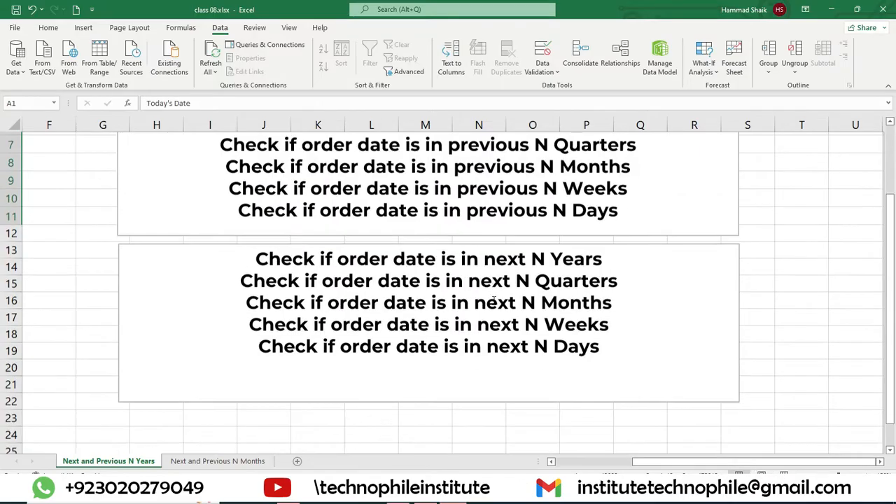
{"action": "scroll", "coordinate": [488, 264], "scroll_direction": "up", "scroll_amount": 2}
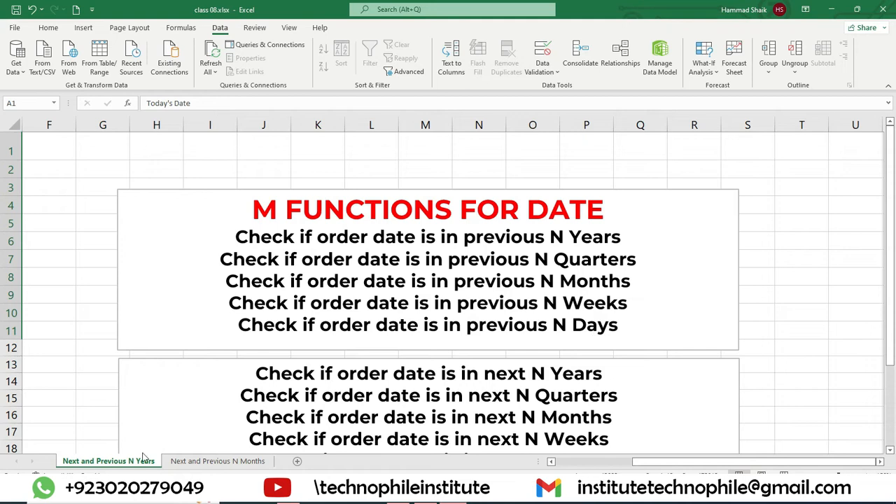
{"action": "left_click", "coordinate": [188, 460]}
{"action": "left_click", "coordinate": [109, 462]}
{"action": "left_click_drag", "start_coordinate": [715, 464], "coordinate": [682, 464]}
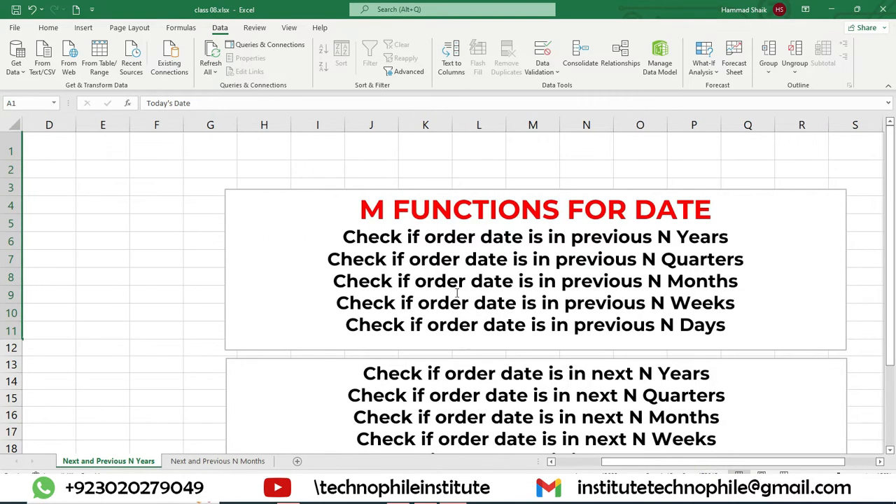
{"action": "left_click", "coordinate": [657, 237]}
{"action": "double_click", "coordinate": [662, 237]}
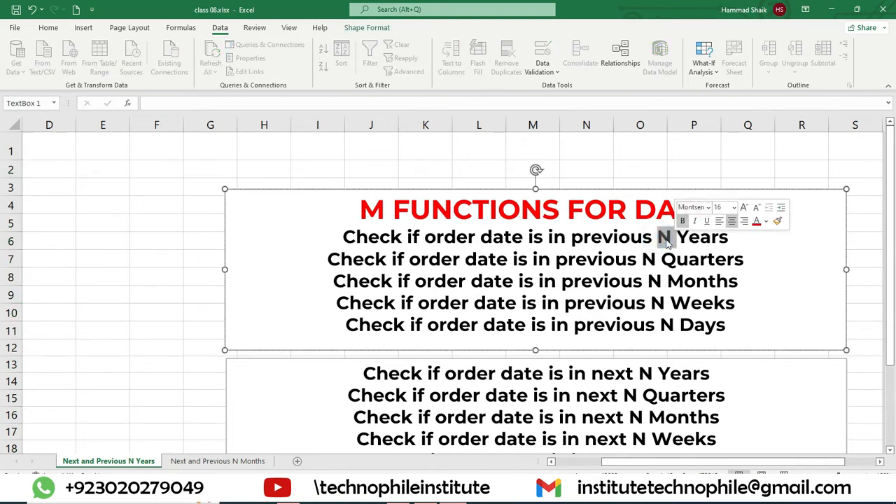
{"action": "left_click_drag", "start_coordinate": [623, 464], "coordinate": [574, 464]}
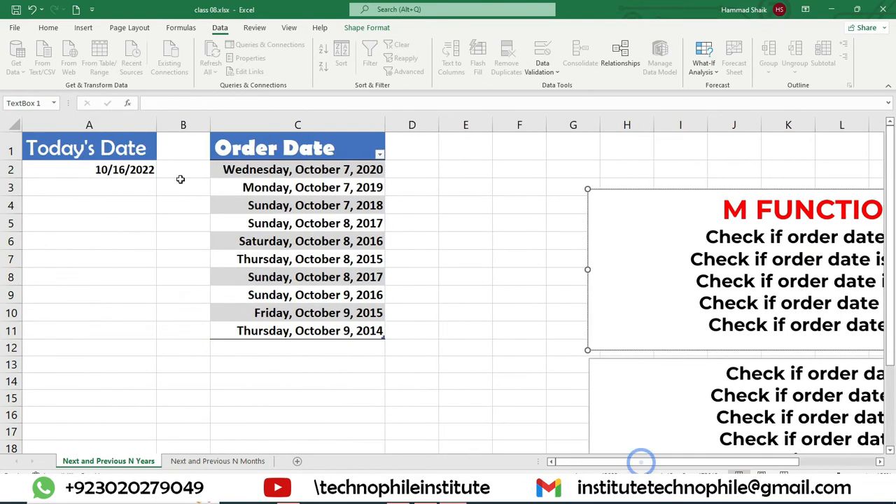
- Load the Order Date table into the Power Query Editor and maximize the editor window
{"action": "left_click", "coordinate": [115, 152]}
{"action": "left_click", "coordinate": [334, 223]}
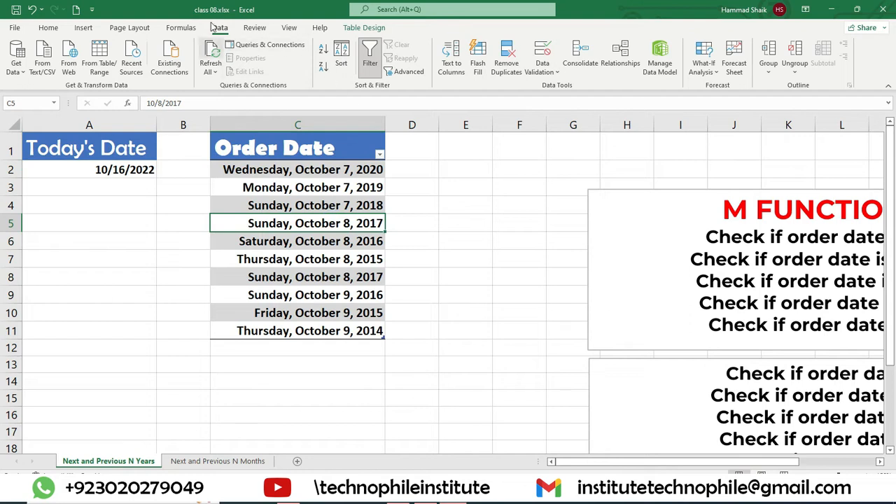
{"action": "left_click", "coordinate": [106, 50]}
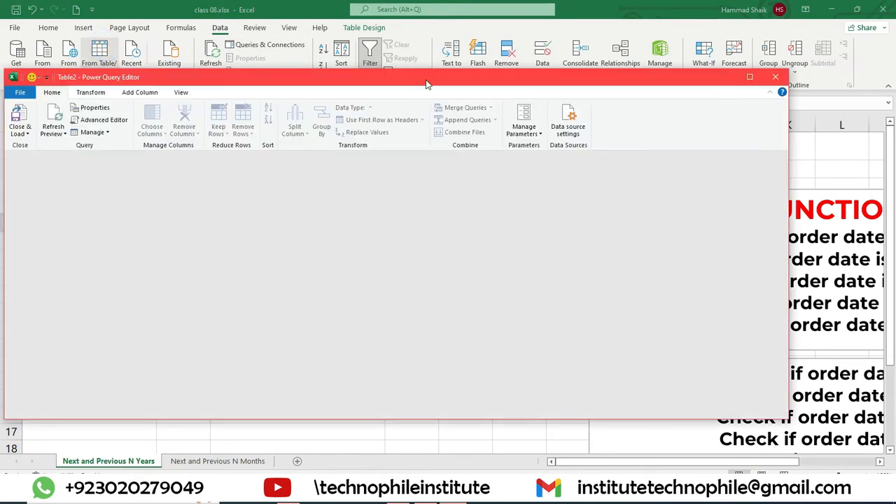
{"action": "double_click", "coordinate": [427, 76]}
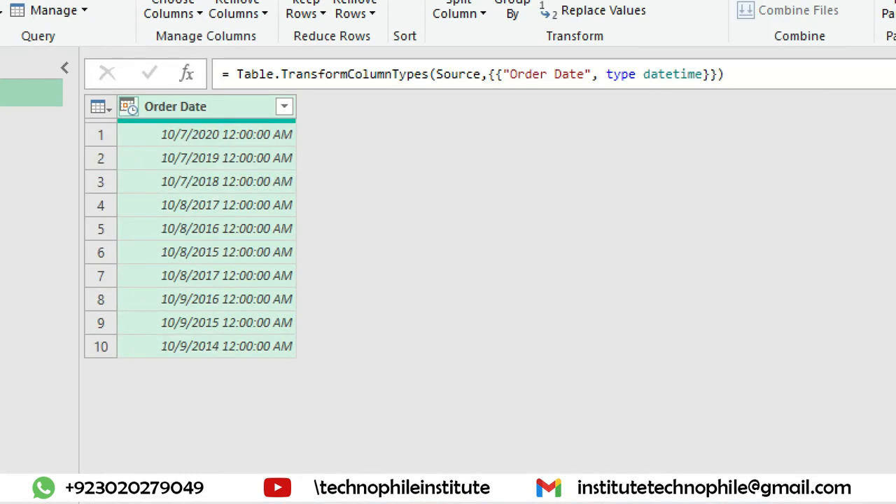
- Change the Order Date column's data type to Date, replacing the current type conversion
{"action": "left_click", "coordinate": [129, 106]}
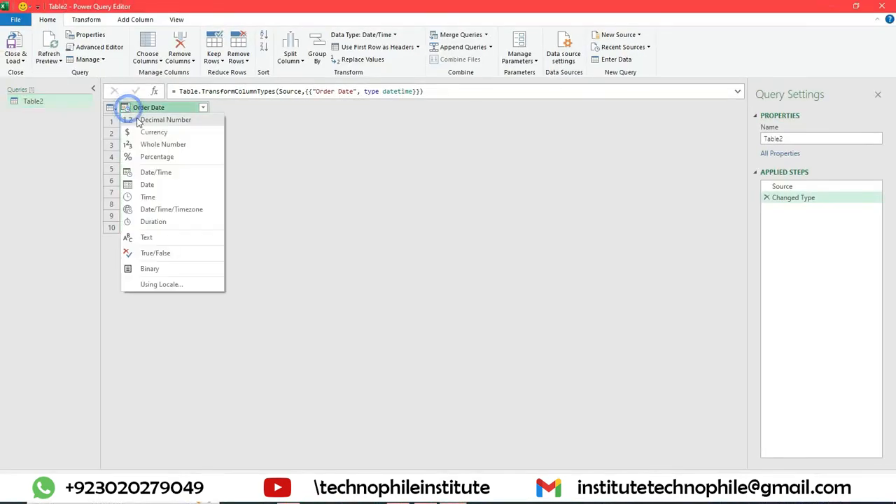
{"action": "left_click", "coordinate": [190, 186]}
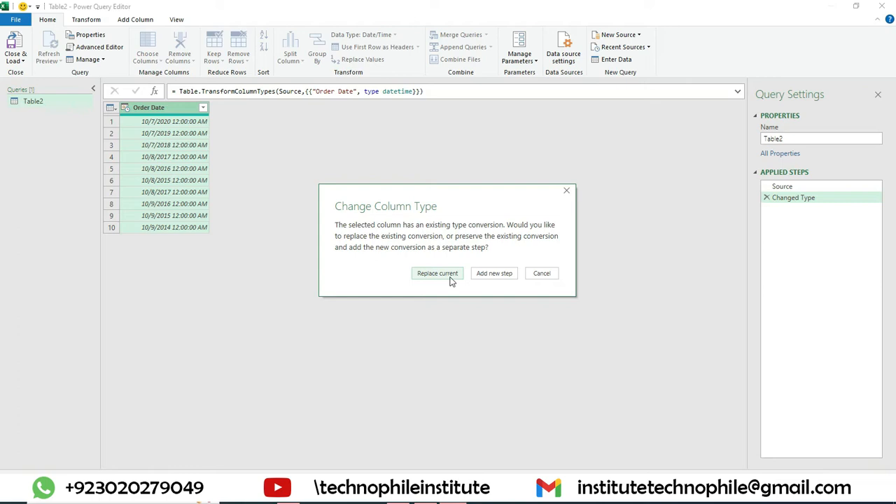
{"action": "left_click", "coordinate": [448, 278]}
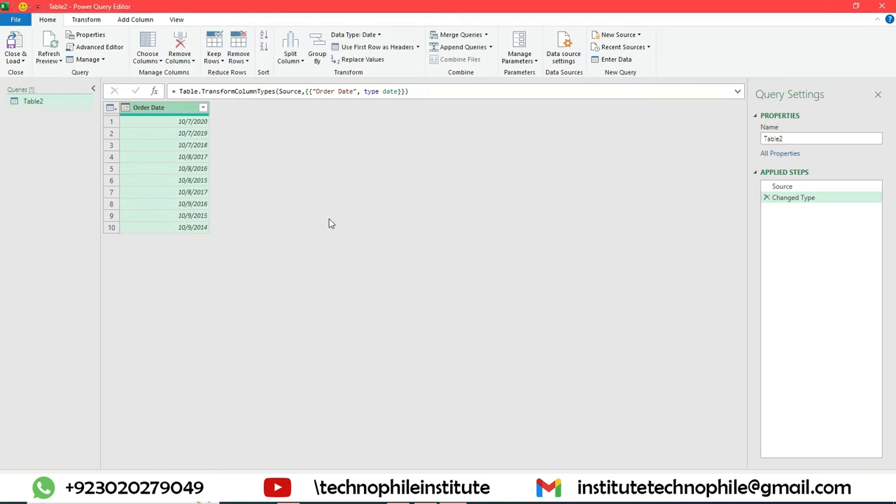
{"action": "left_click_drag", "start_coordinate": [256, 7], "coordinate": [499, 41]}
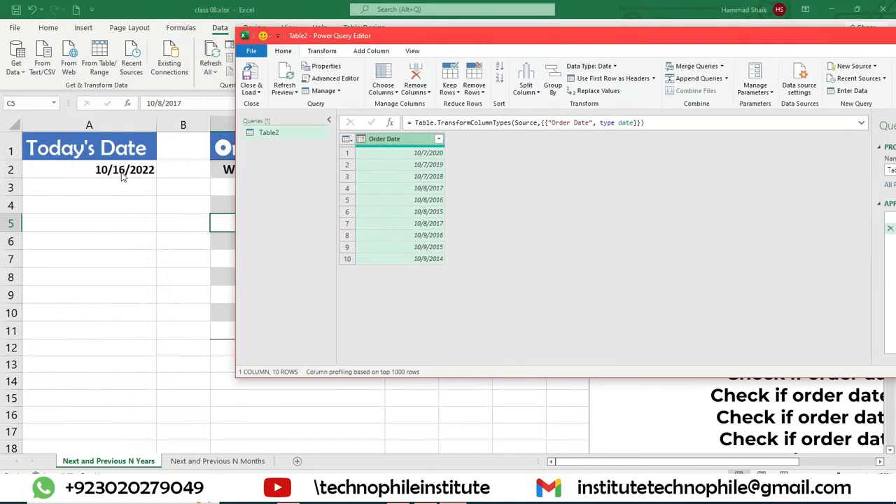
{"action": "double_click", "coordinate": [544, 40]}
{"action": "left_click_drag", "start_coordinate": [245, 9], "coordinate": [460, 51]}
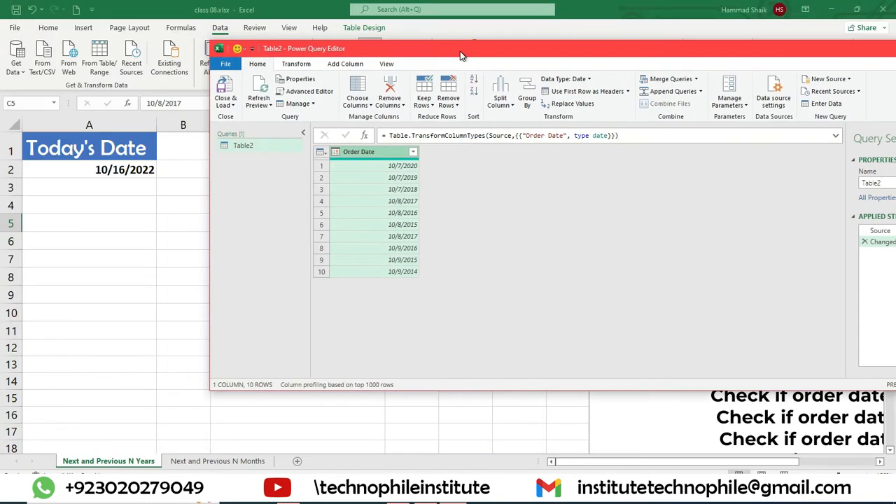
{"action": "double_click", "coordinate": [442, 49]}
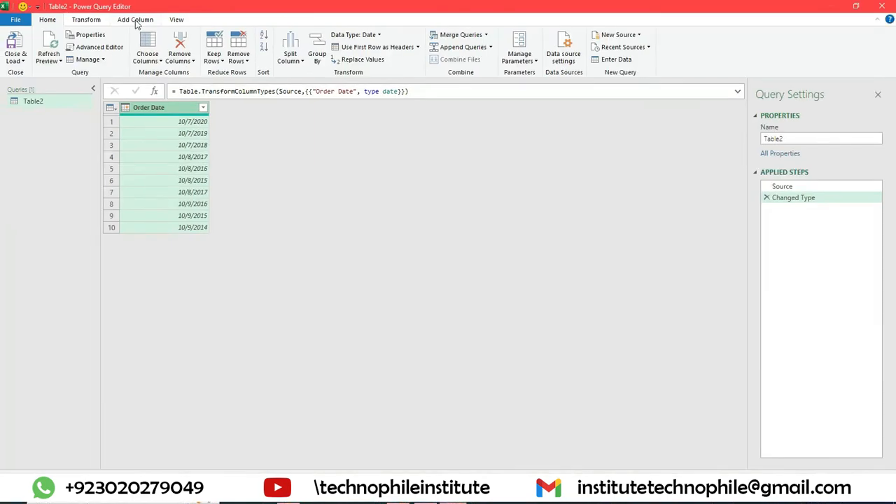
- Begin a new custom column and start its formula with "date."
{"action": "left_click", "coordinate": [137, 21]}
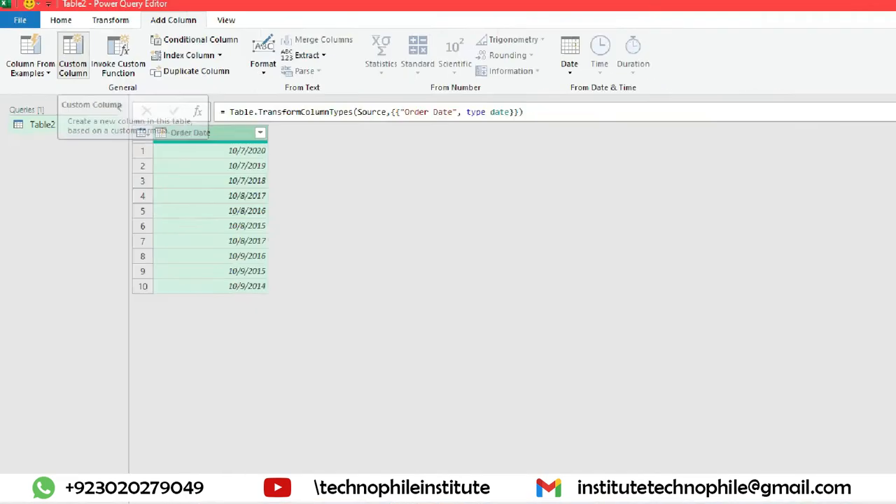
{"action": "left_click", "coordinate": [73, 58]}
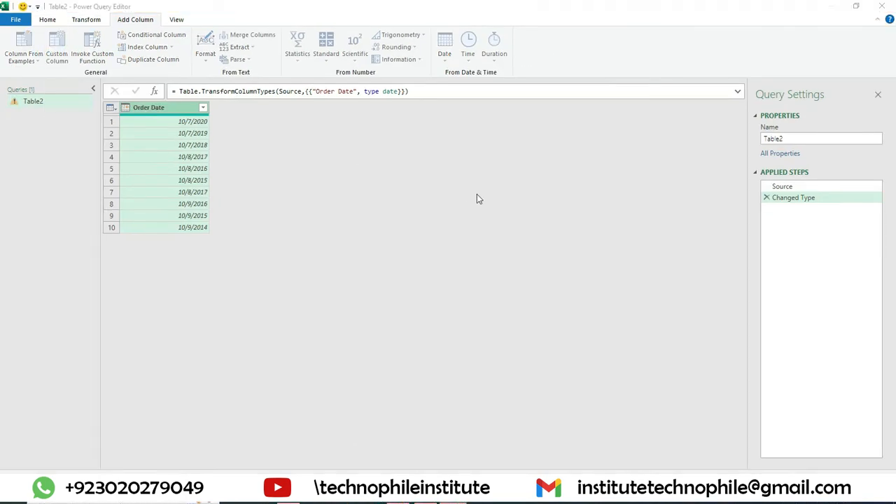
{"action": "left_click_drag", "start_coordinate": [355, 128], "coordinate": [478, 143]}
{"action": "left_click", "coordinate": [412, 224]}
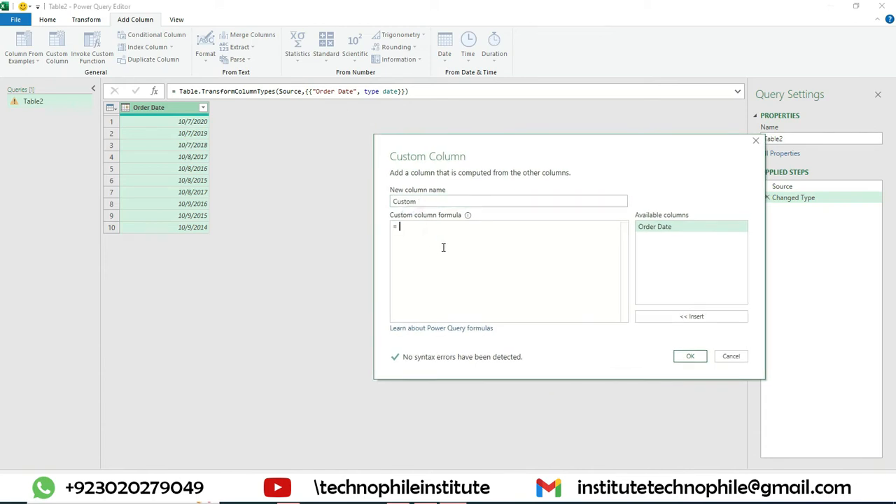
{"action": "type", "text": "da"}
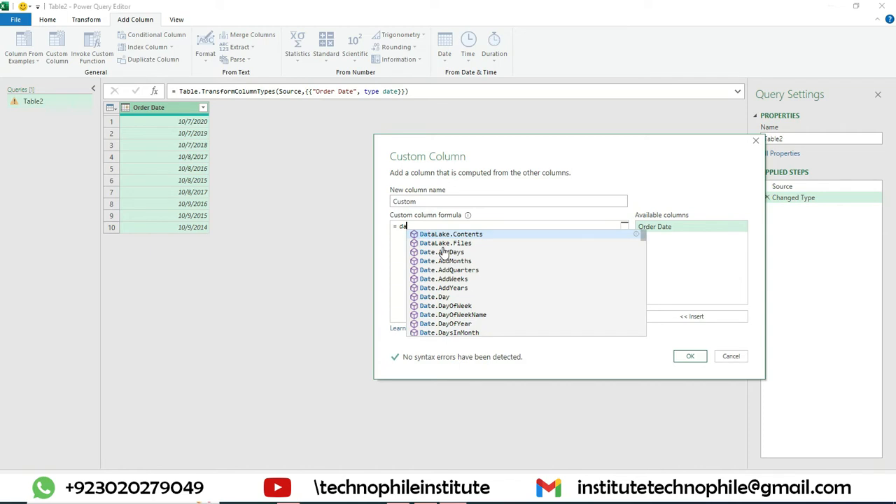
{"action": "type", "text": "te.i"}
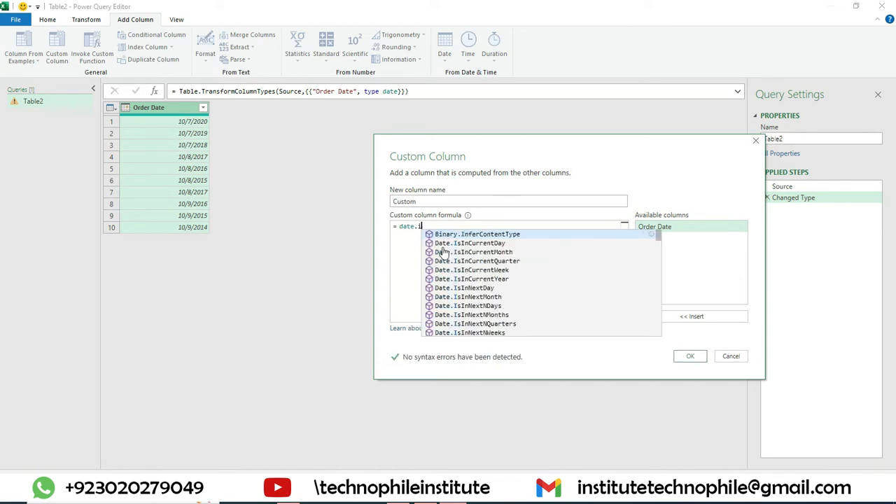
{"action": "type", "text": "sin"}
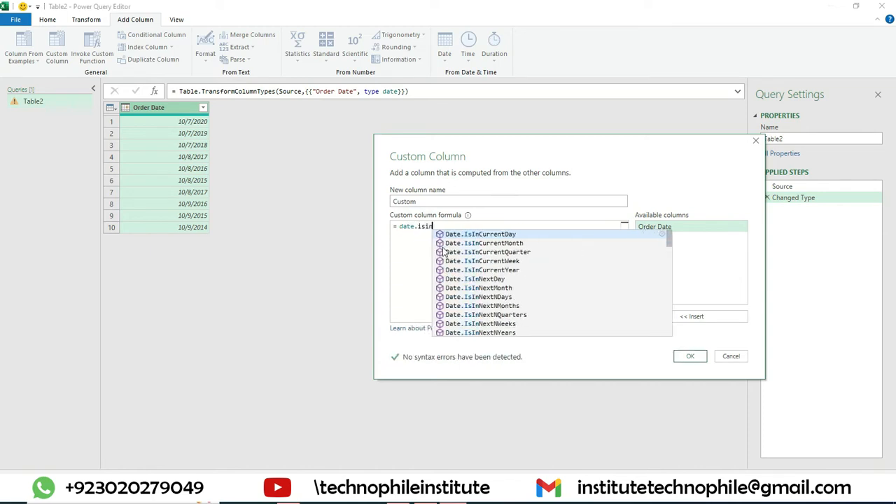
{"action": "key", "text": "BackSpace"}
{"action": "key", "text": "BackSpace"}
{"action": "key", "text": "BackSpace"}
{"action": "key", "text": "BackSpace"}
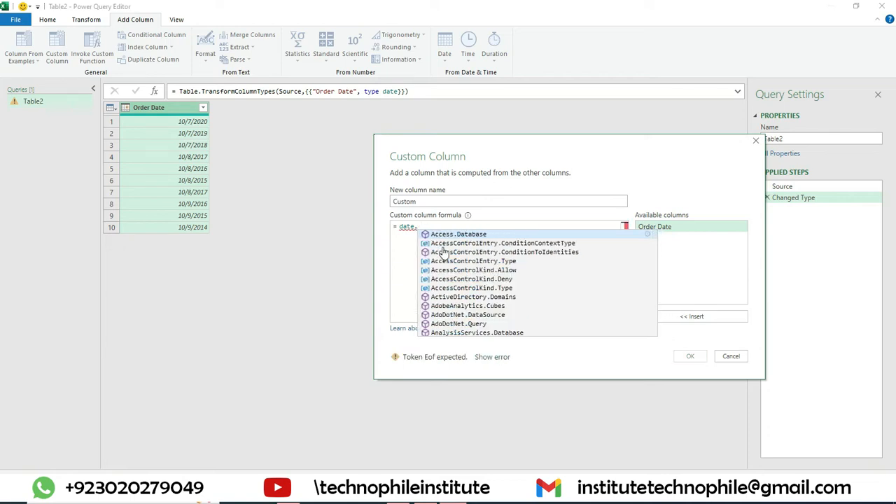
- Enter the Date.IsInPreviousNYears function with an opening parenthesis in the custom column formula
{"action": "type", "text": "Is"}
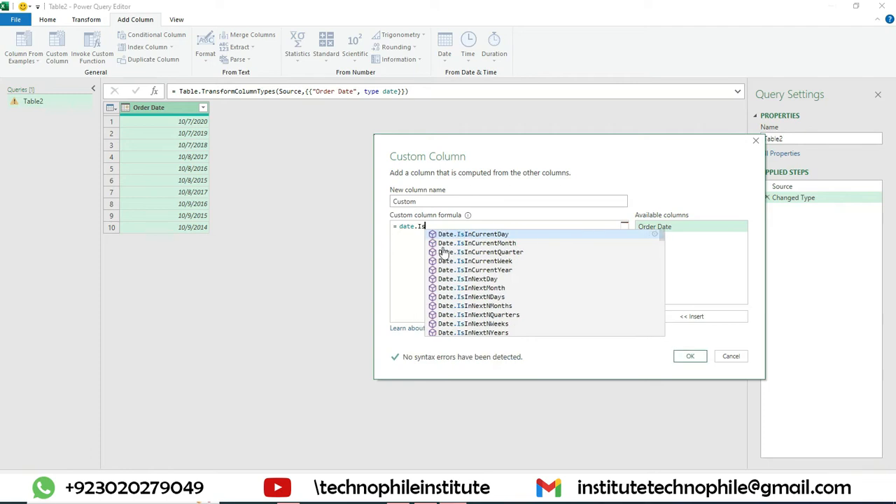
{"action": "type", "text": "In"}
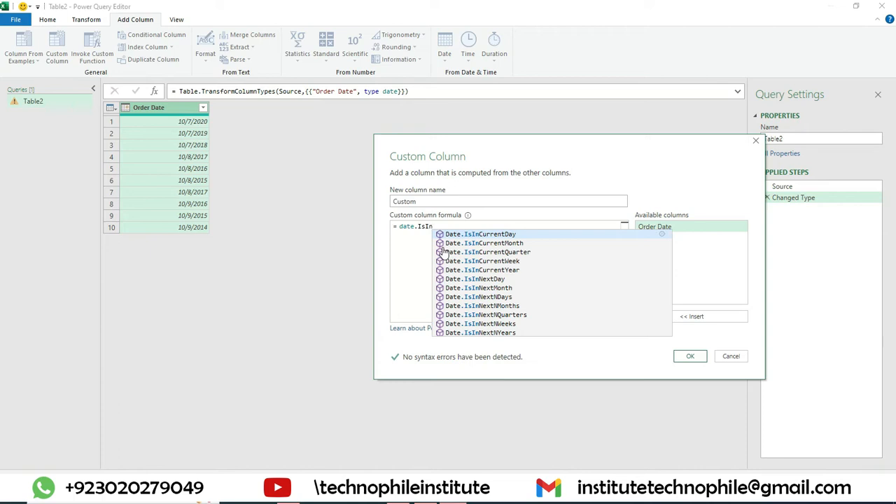
{"action": "type", "text": "P"}
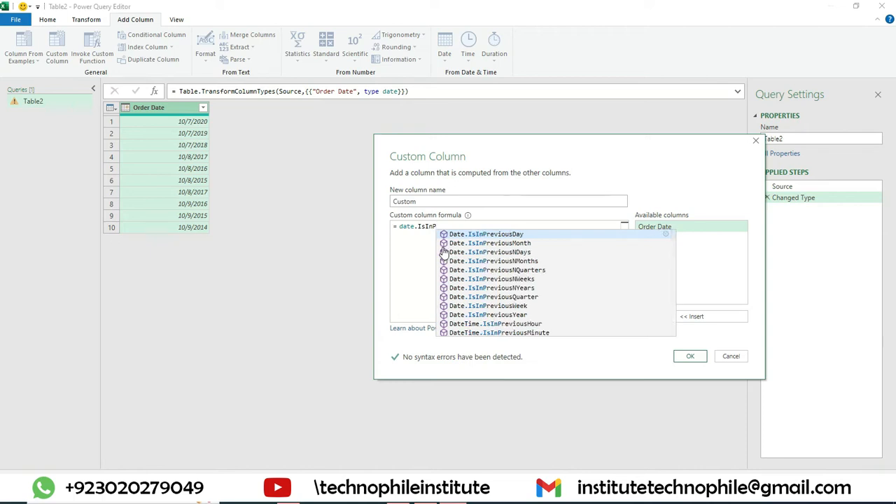
{"action": "left_click", "coordinate": [516, 280]}
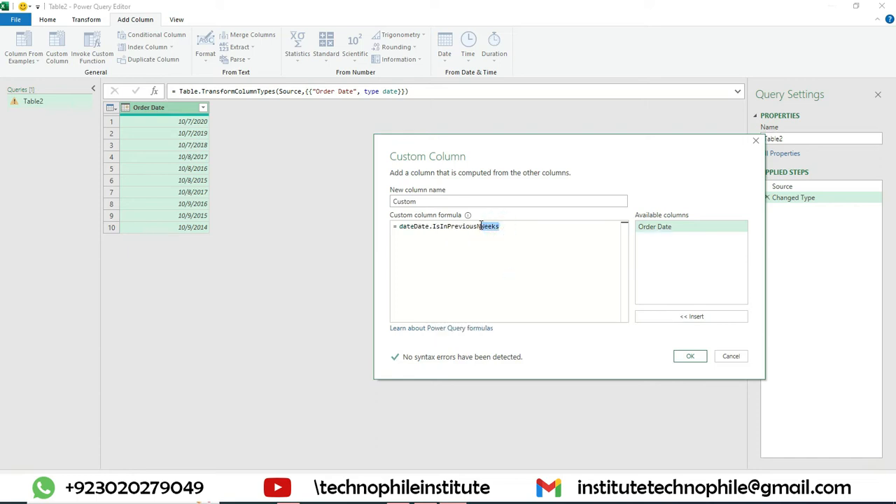
{"action": "key", "text": "BackSpace"}
{"action": "type", "text": "Mears("}
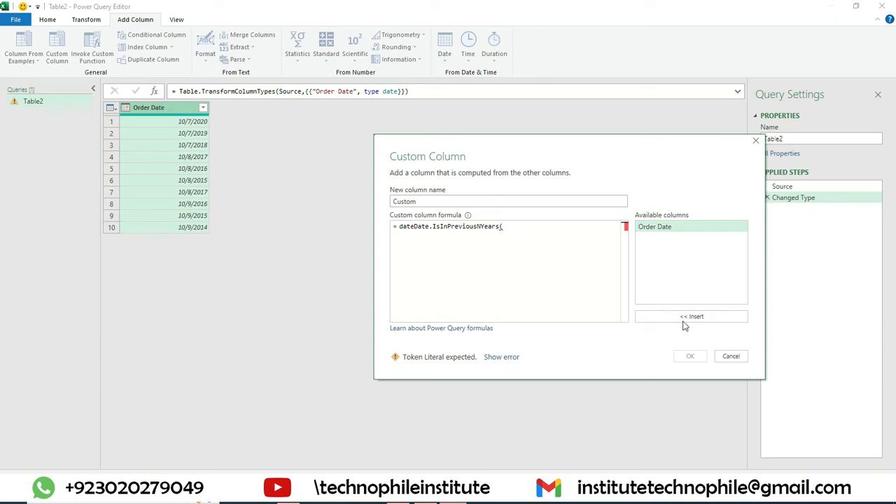
- Complete the function with the arguments [Order Date] and 3, and remove the stray "date" before Date.IsInPreviousNYears
{"action": "left_click", "coordinate": [657, 230]}
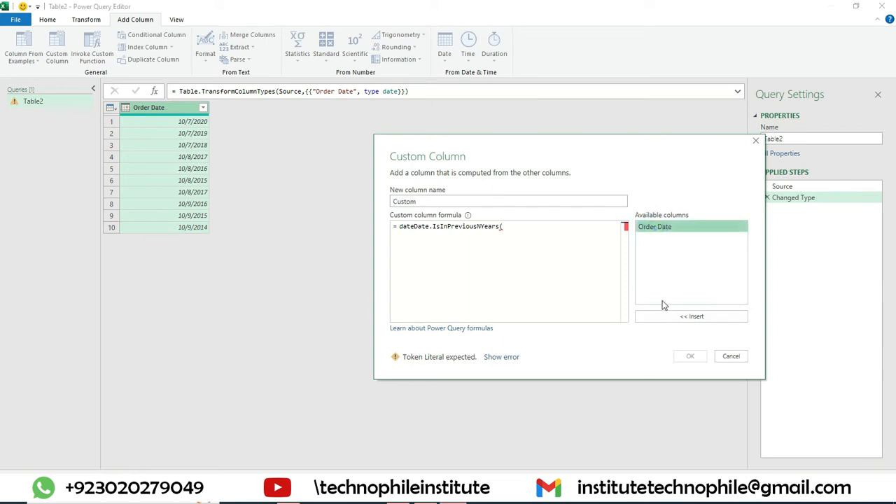
{"action": "left_click", "coordinate": [678, 318]}
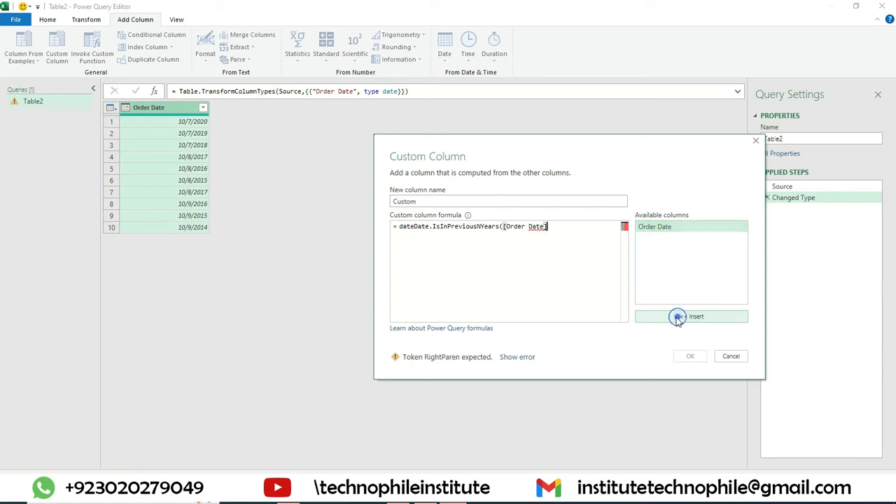
{"action": "left_click", "coordinate": [544, 226]}
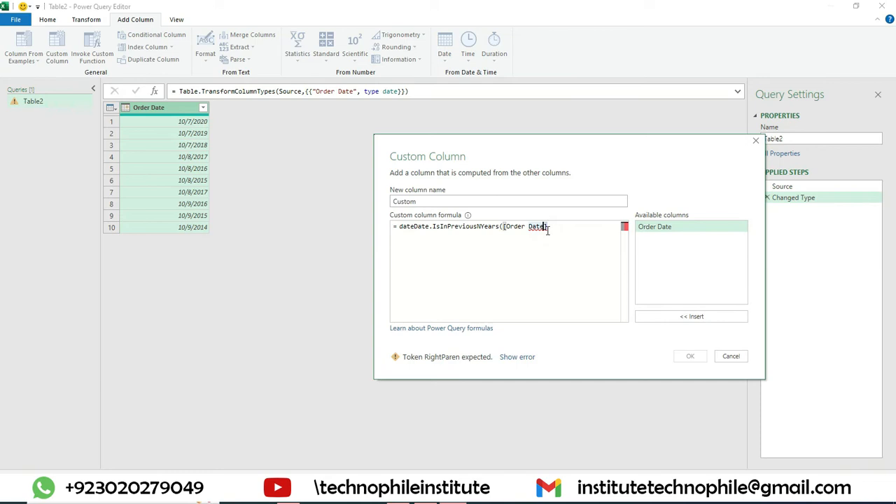
{"action": "left_click", "coordinate": [547, 230]}
{"action": "type", "text": ","}
{"action": "type", "text": "3)"}
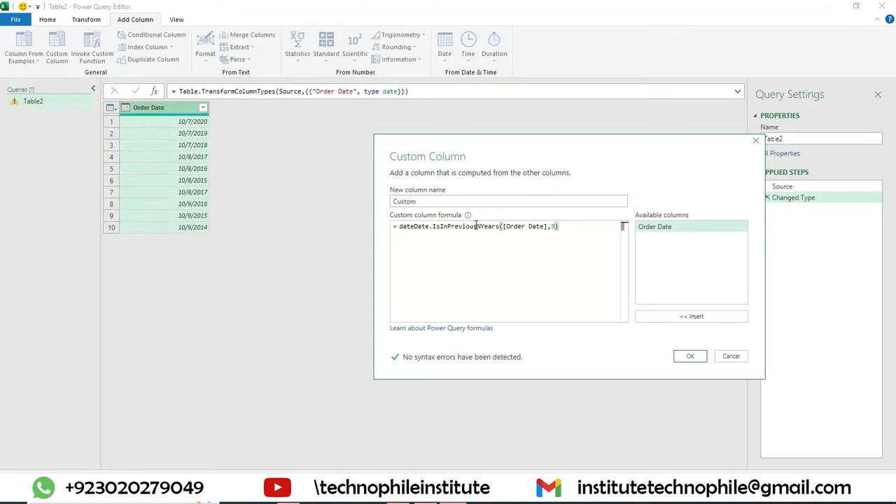
{"action": "left_click_drag", "start_coordinate": [414, 228], "coordinate": [400, 228]}
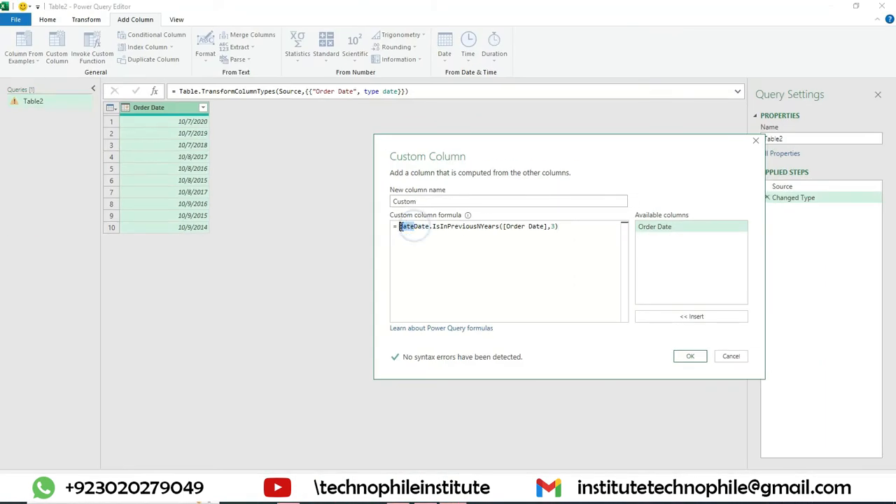
{"action": "key", "text": "BackSpace"}
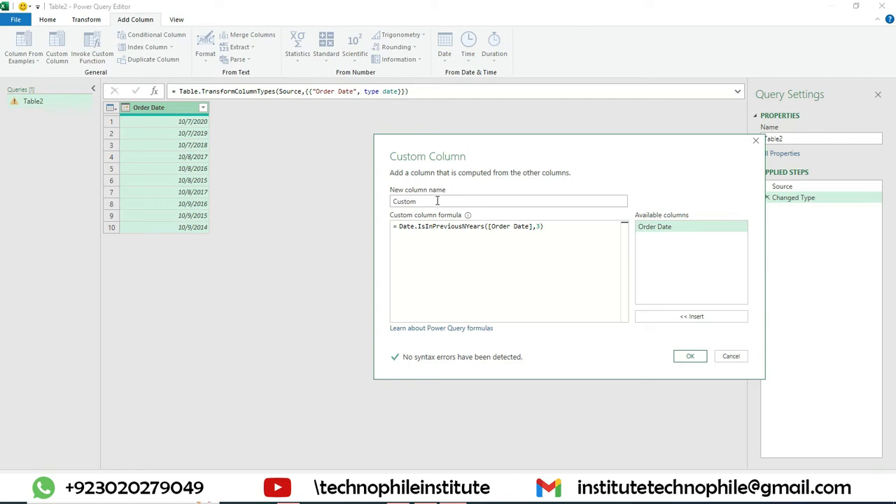
- Name the custom column "Previous 3 Years" and add it to the query
{"action": "double_click", "coordinate": [437, 201]}
{"action": "type", "text": "Previous 3 Years"}
{"action": "left_click", "coordinate": [690, 356]}
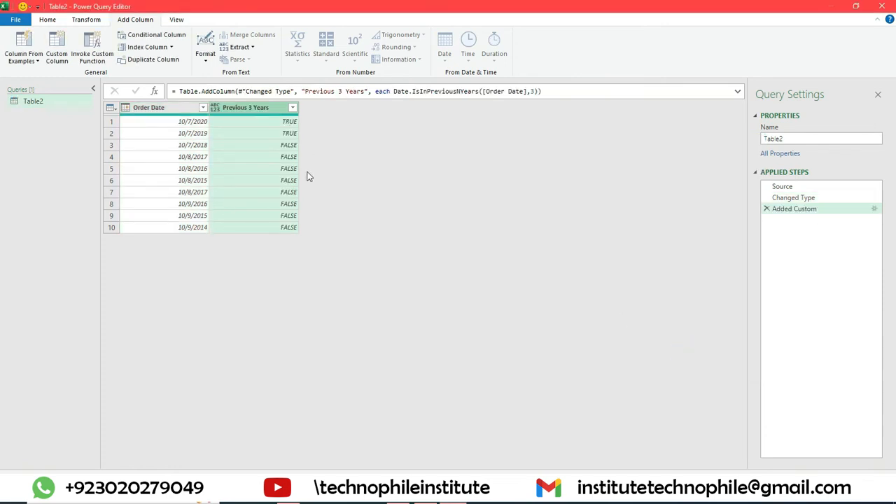
- Close the query editor and load the query with its Previous 3 Years column into the workbook
{"action": "key", "text": "ctrl+2"}
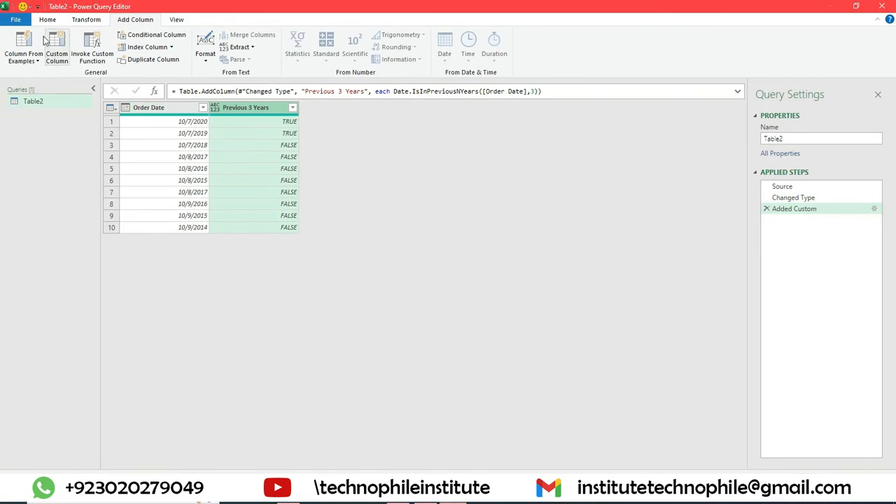
{"action": "left_click", "coordinate": [49, 21]}
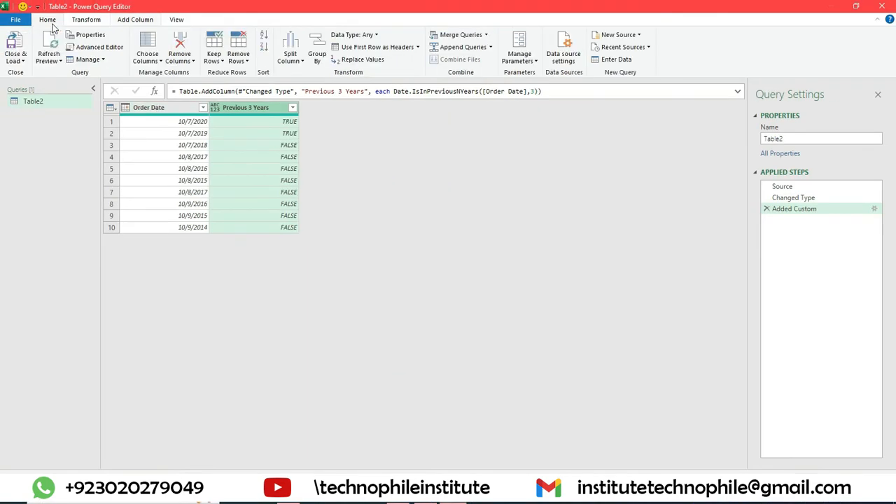
{"action": "left_click", "coordinate": [22, 61]}
{"action": "left_click", "coordinate": [24, 72]}
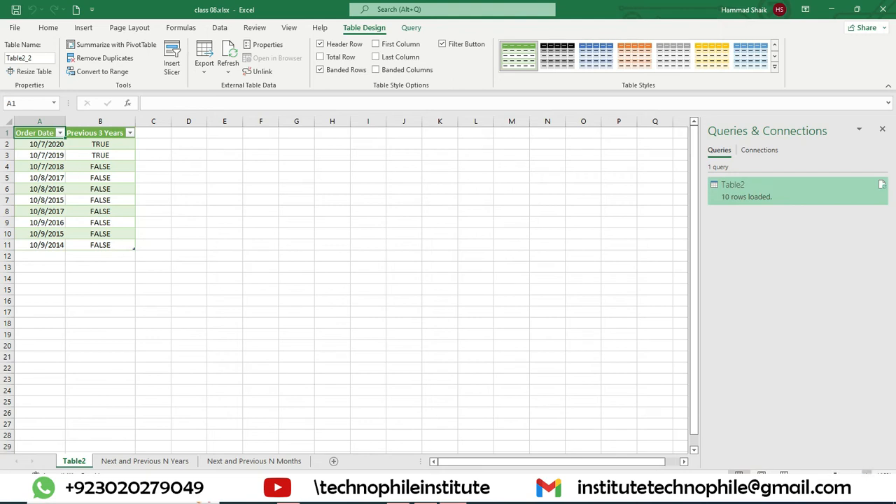
{"action": "scroll", "coordinate": [196, 278], "scroll_direction": "up", "scroll_amount": 5, "text": "ctrl"}
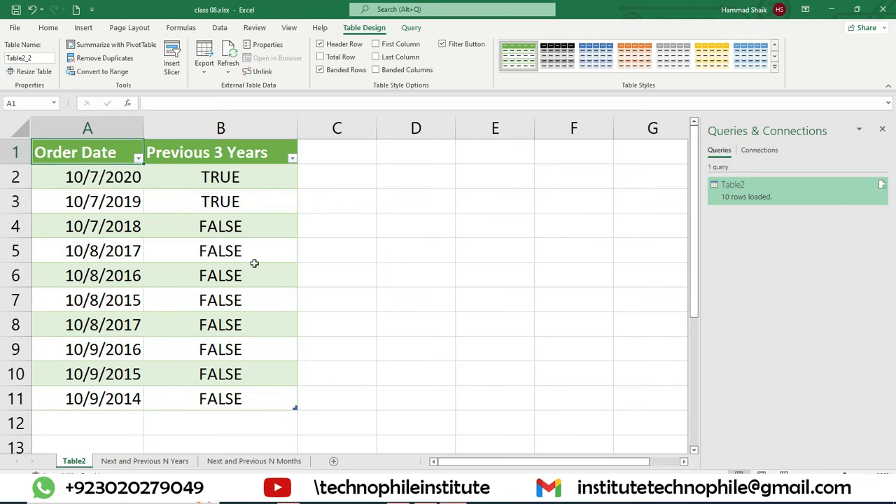
- Examine the order dates in rows 2 to 4 of the loaded table against their Previous 3 Years values
{"action": "left_click_drag", "start_coordinate": [118, 178], "coordinate": [223, 207]}
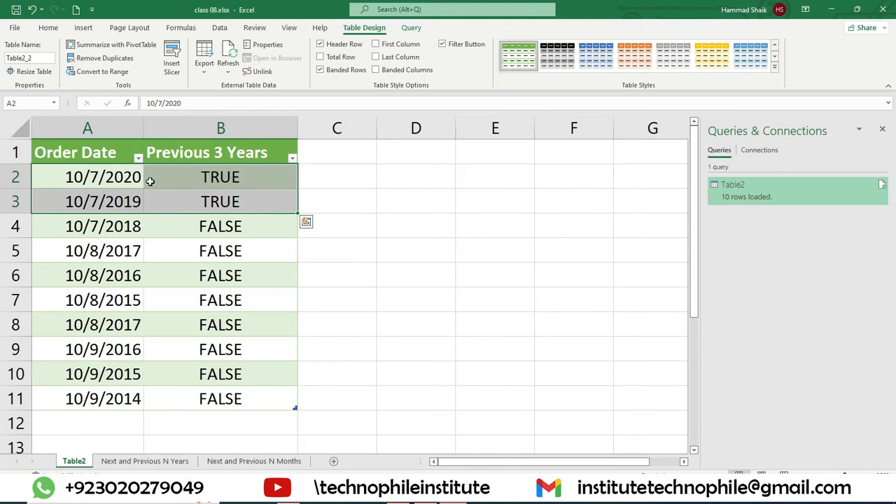
{"action": "left_click", "coordinate": [102, 177]}
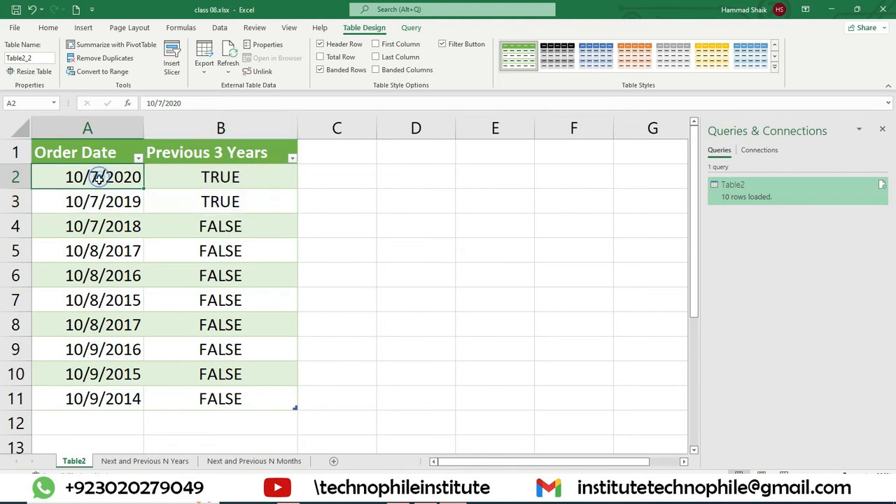
{"action": "left_click", "coordinate": [128, 201]}
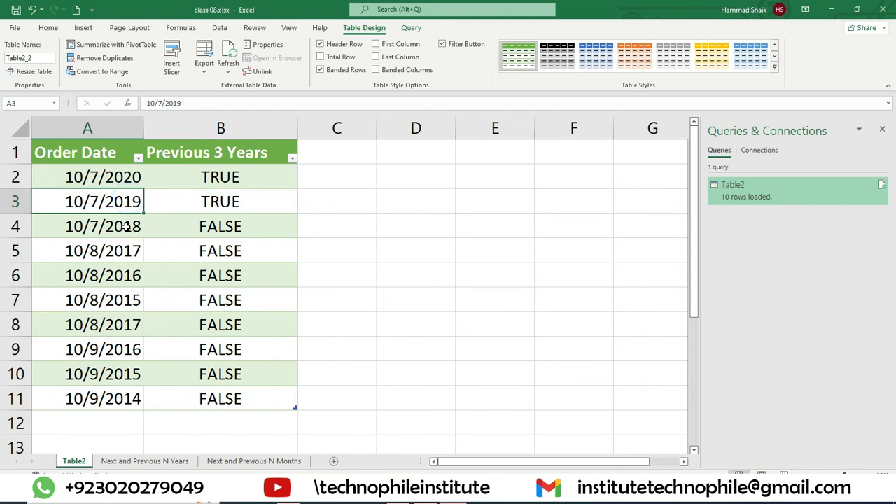
{"action": "left_click", "coordinate": [126, 226]}
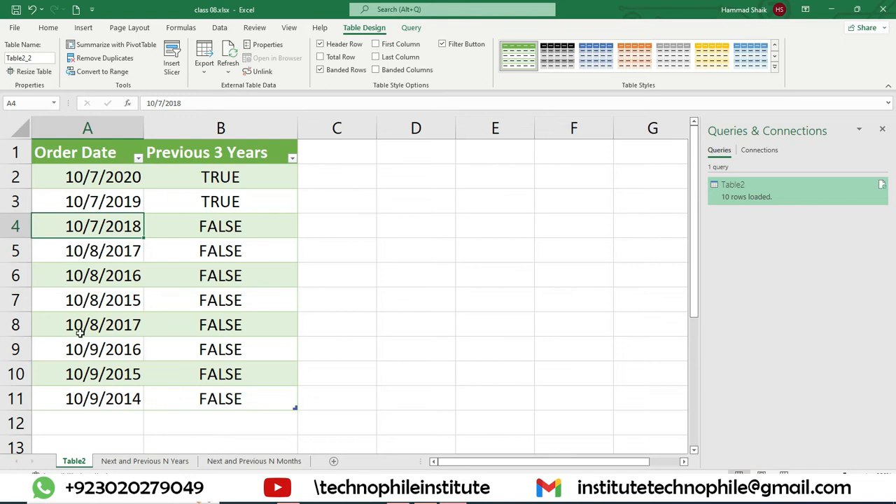
- Try changing the order date in cell A6 of the loaded table to 10/8/2022
{"action": "left_click", "coordinate": [113, 329]}
{"action": "double_click", "coordinate": [138, 321]}
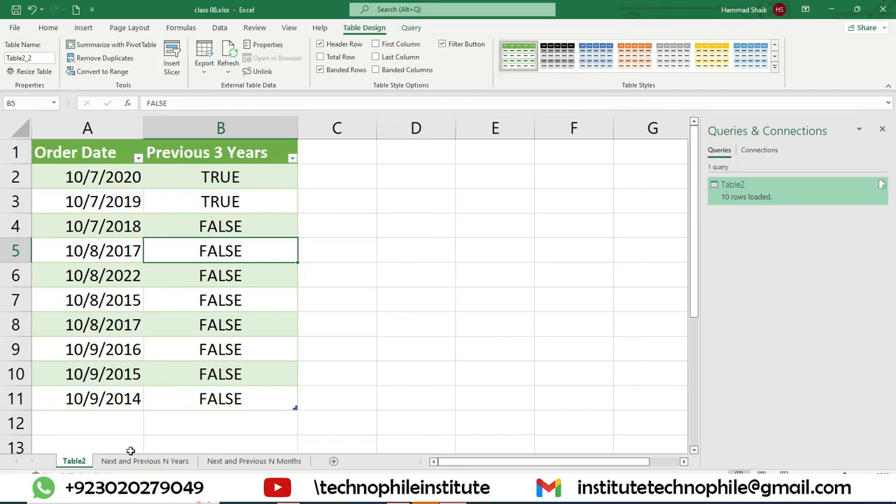
- Change the source order date in cell C6 of the Next and Previous N Years sheet to 10/8/2021
{"action": "left_click", "coordinate": [168, 463]}
{"action": "double_click", "coordinate": [377, 239]}
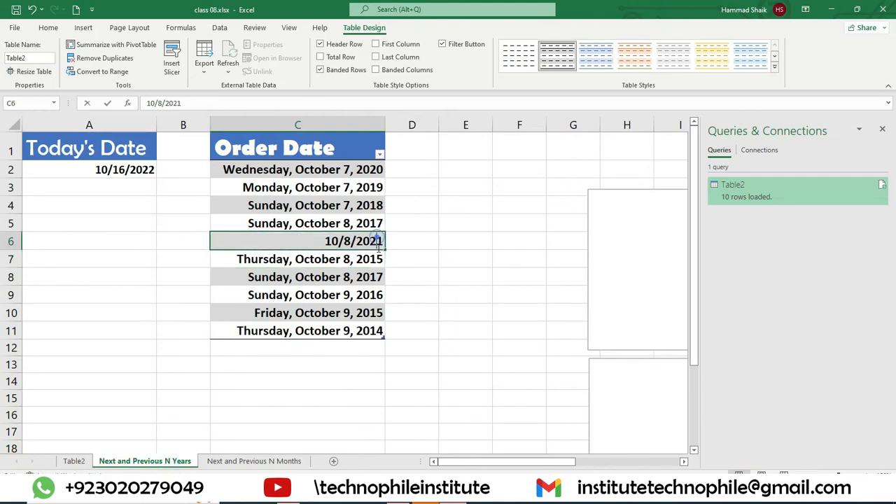
{"action": "left_click", "coordinate": [373, 279]}
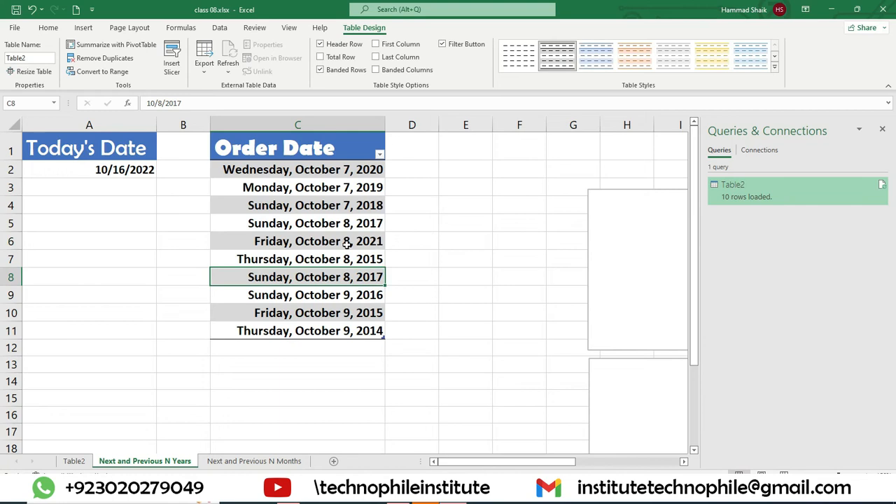
- Refresh the loaded table on the Table2 sheet and select its row 6 to check the Previous 3 Years value
{"action": "left_click", "coordinate": [76, 461]}
{"action": "left_click", "coordinate": [171, 221]}
{"action": "left_click", "coordinate": [231, 55]}
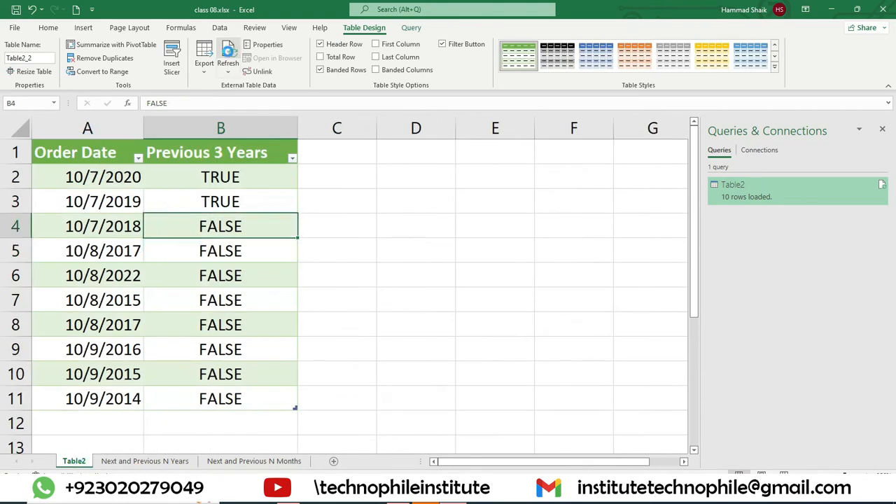
{"action": "left_click_drag", "start_coordinate": [255, 280], "coordinate": [77, 275]}
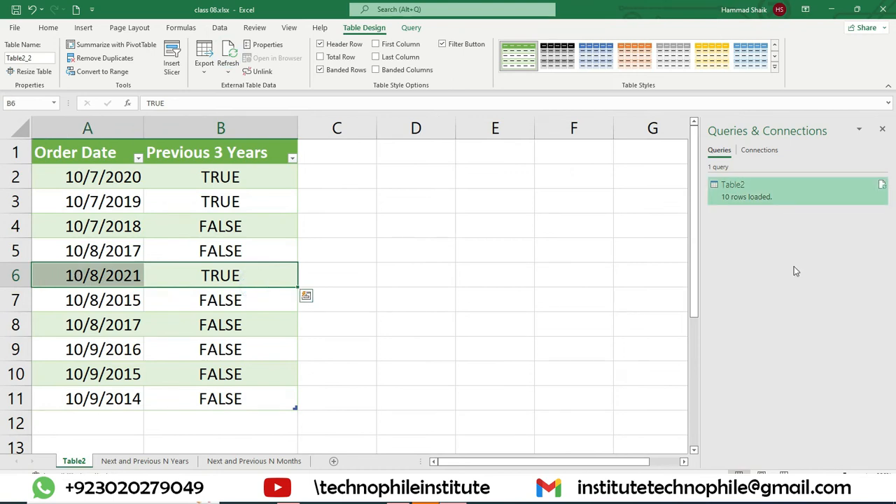
- Open the Table2 query to inspect its Previous 3 Years column, and close the query editor
{"action": "double_click", "coordinate": [735, 192]}
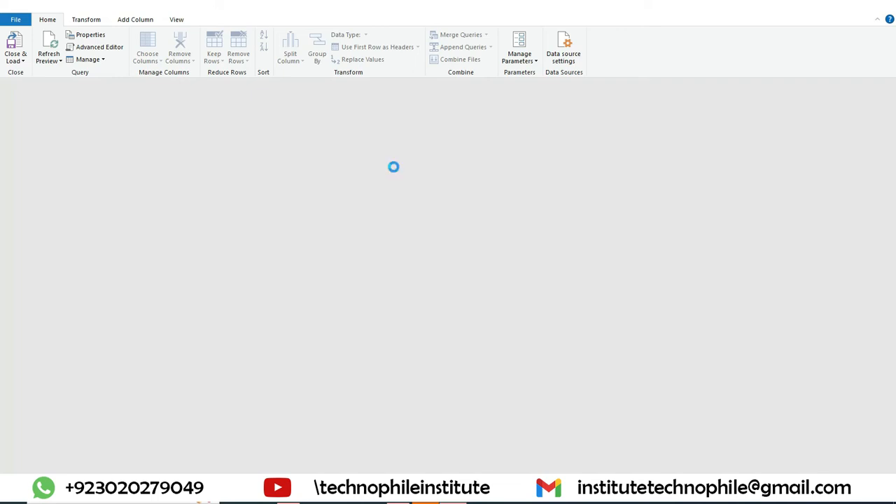
{"action": "left_click", "coordinate": [255, 106]}
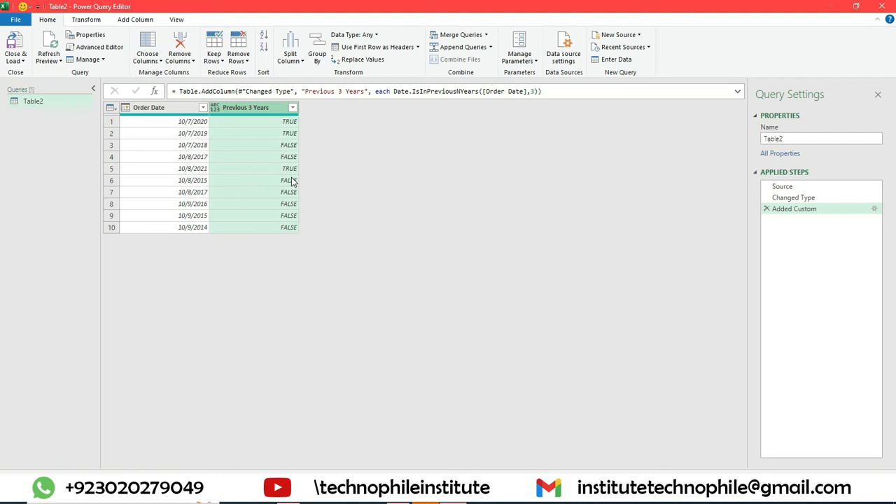
{"action": "left_click", "coordinate": [883, 6]}
- Change the order date in cell C9 of the Next and Previous N Years sheet to 10/9/2023
{"action": "left_click", "coordinate": [164, 461]}
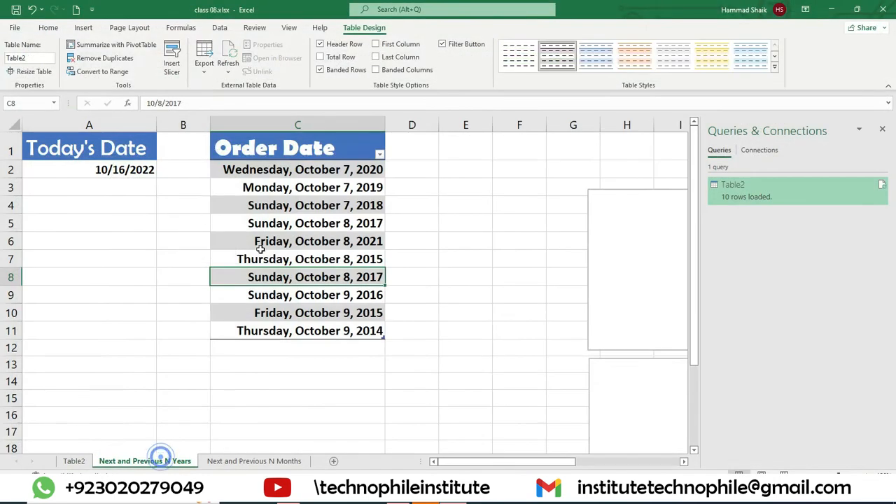
{"action": "left_click", "coordinate": [369, 176]}
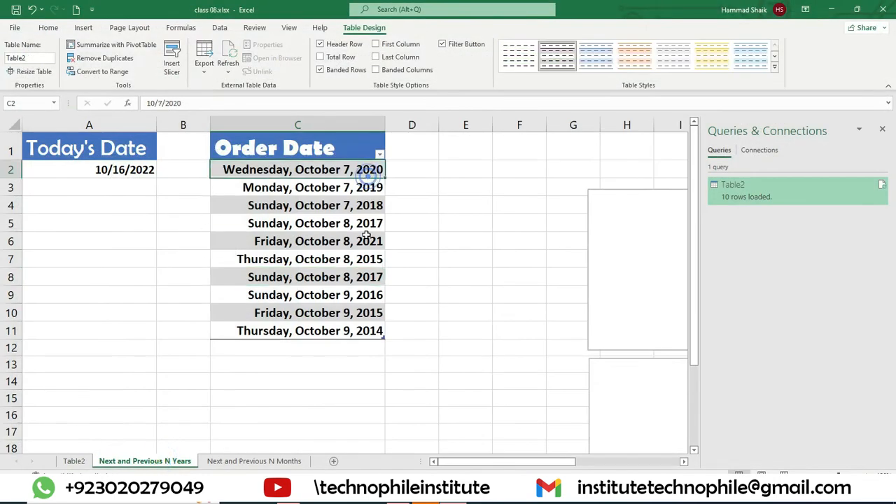
{"action": "double_click", "coordinate": [375, 295]}
{"action": "double_click", "coordinate": [370, 294]}
{"action": "type", "text": "2023"}
{"action": "key", "text": "Return"}
- Set the order dates in cells C10 and C11 to 10/9/2024 and 10/9/2025
{"action": "double_click", "coordinate": [378, 313]}
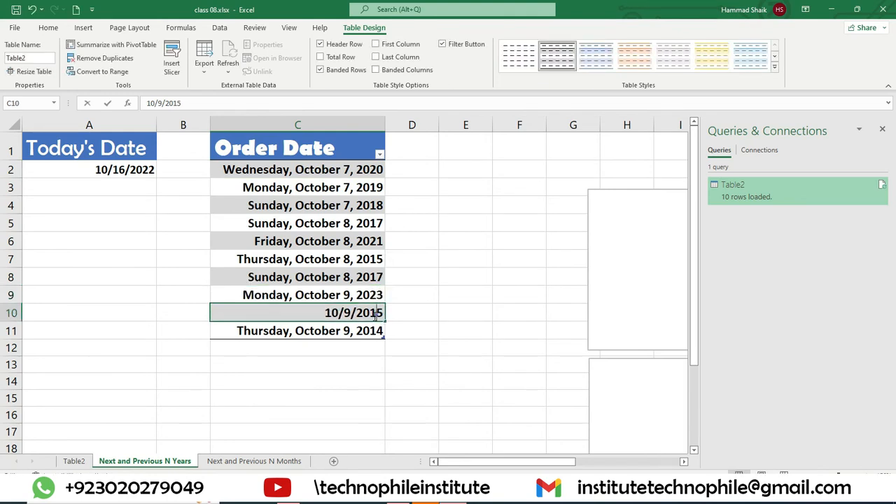
{"action": "double_click", "coordinate": [384, 314]}
{"action": "type", "text": "2024"}
{"action": "key", "text": "Return"}
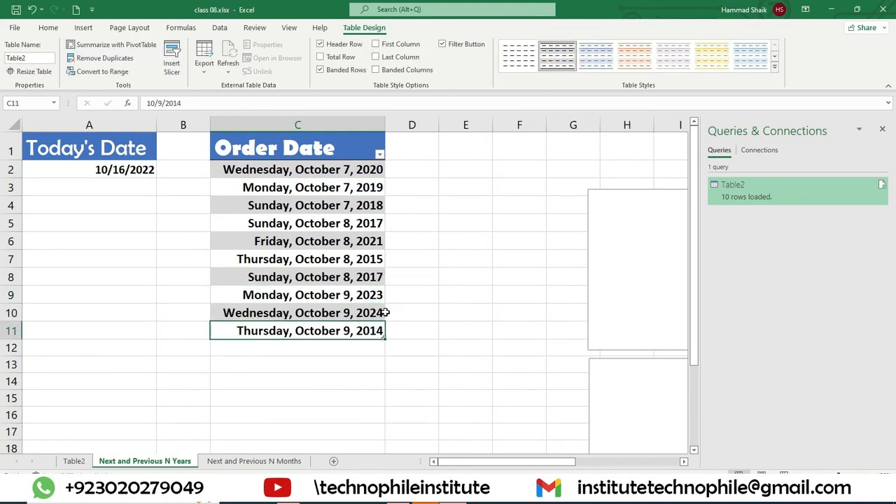
{"action": "double_click", "coordinate": [378, 332]}
{"action": "double_click", "coordinate": [377, 330]}
{"action": "type", "text": "2025"}
{"action": "key", "text": "Return"}
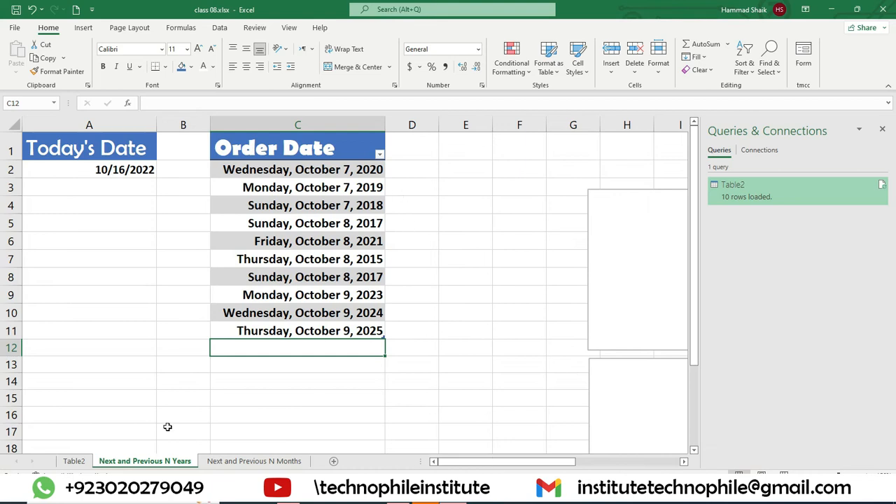
- Open the Table2 query and start a new custom column named "Next 3 years"
{"action": "double_click", "coordinate": [754, 199]}
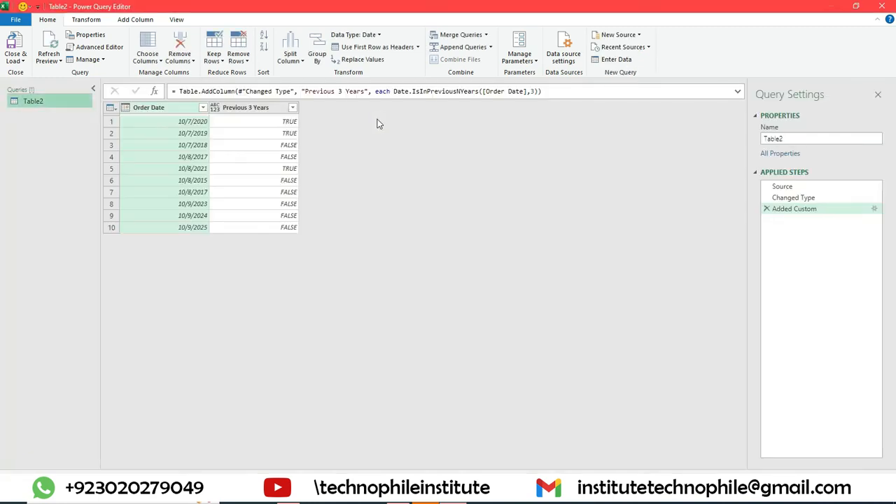
{"action": "left_click", "coordinate": [134, 18]}
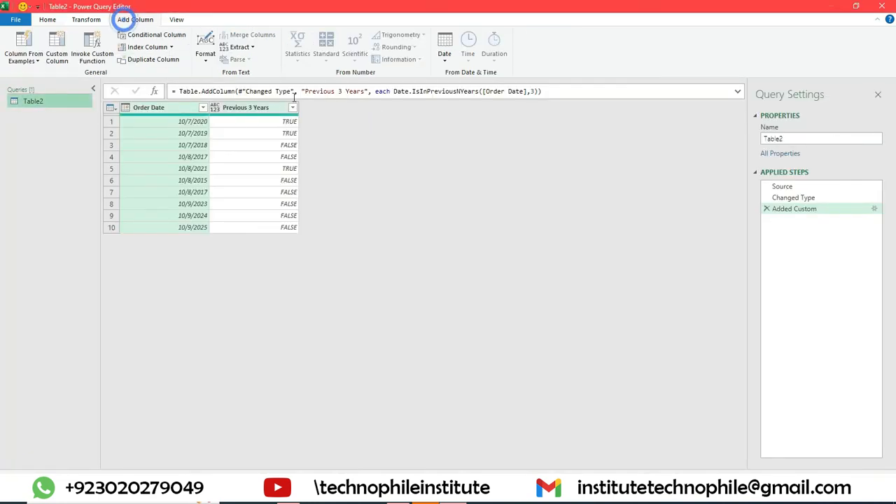
{"action": "left_click", "coordinate": [57, 49]}
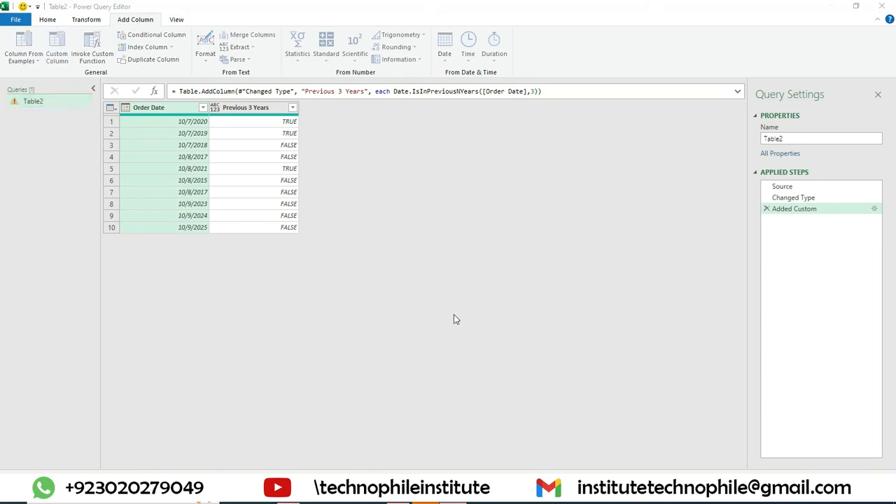
{"action": "double_click", "coordinate": [326, 185]}
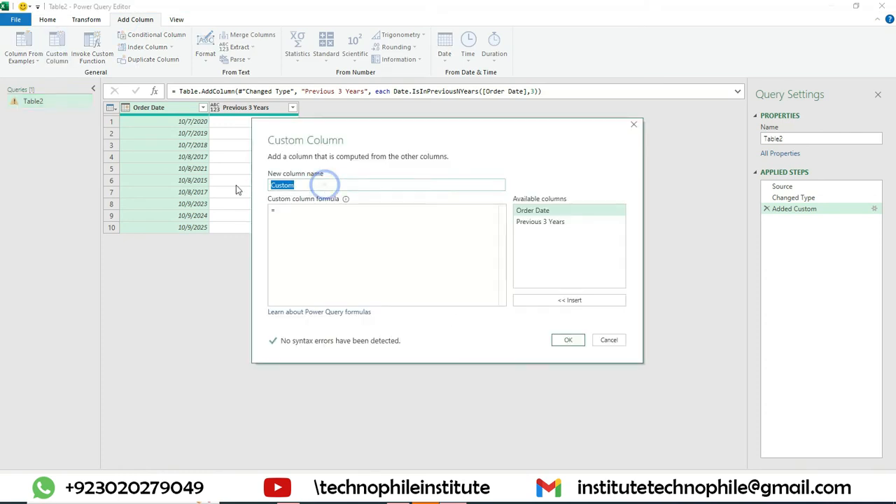
{"action": "type", "text": "ext"}
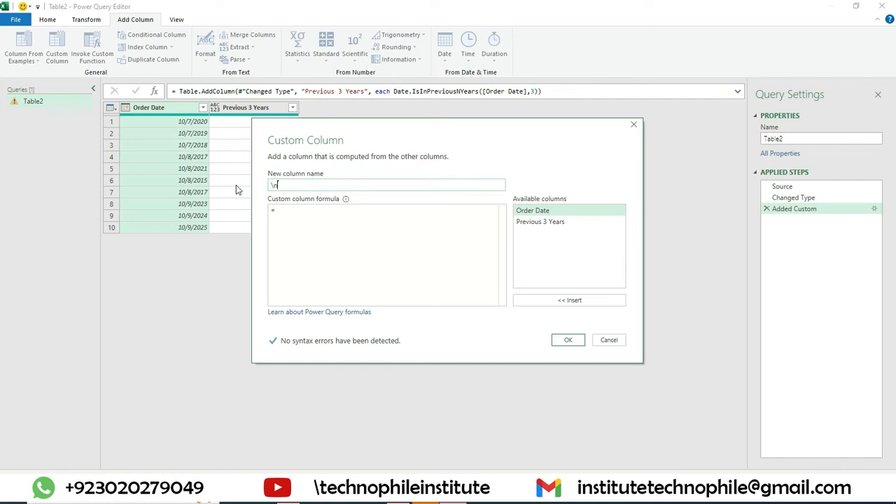
{"action": "key", "text": "ctrl+a"}
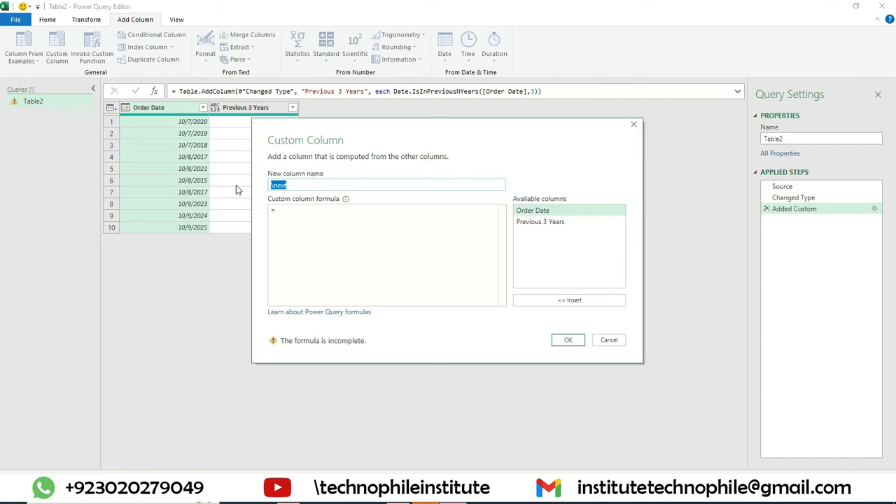
{"action": "type", "text": "Next 3 years"}
- Begin the custom column formula with "Dare.IsInNextNYears("
{"action": "left_click", "coordinate": [310, 219]}
{"action": "type", "text": "\\"}
{"action": "key", "text": "BackSpace"}
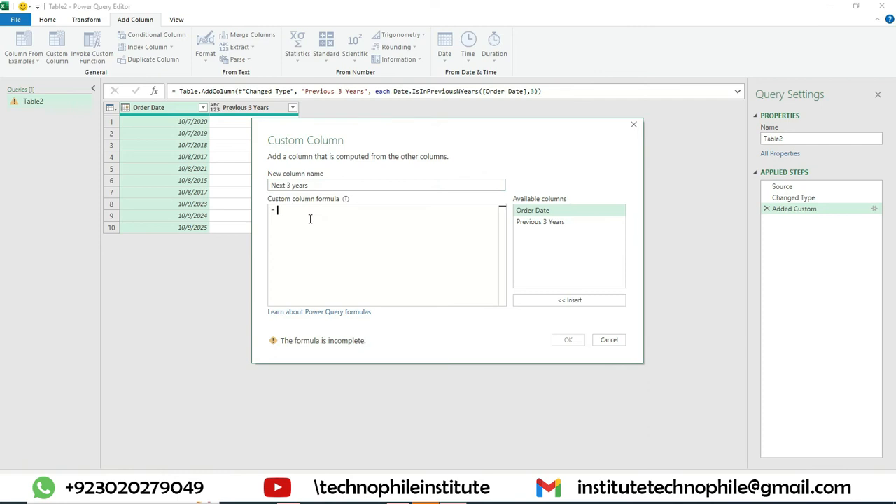
{"action": "type", "text": "Dar"}
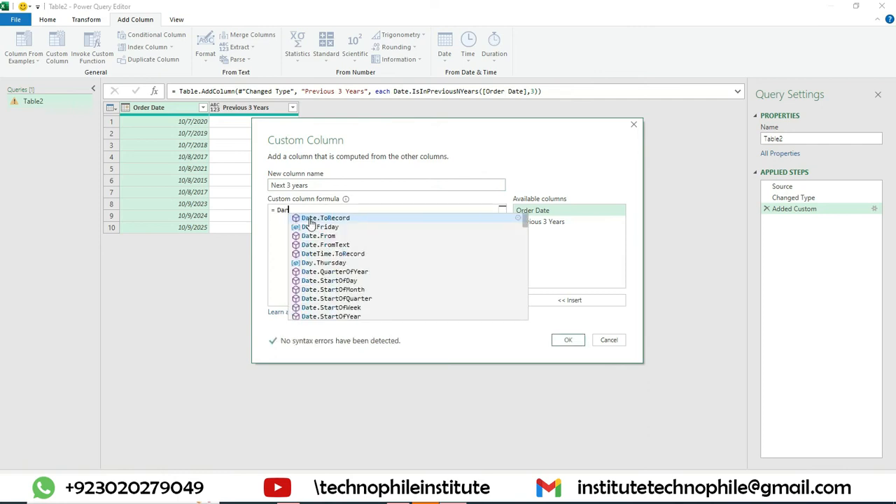
{"action": "type", "text": "e.Is"}
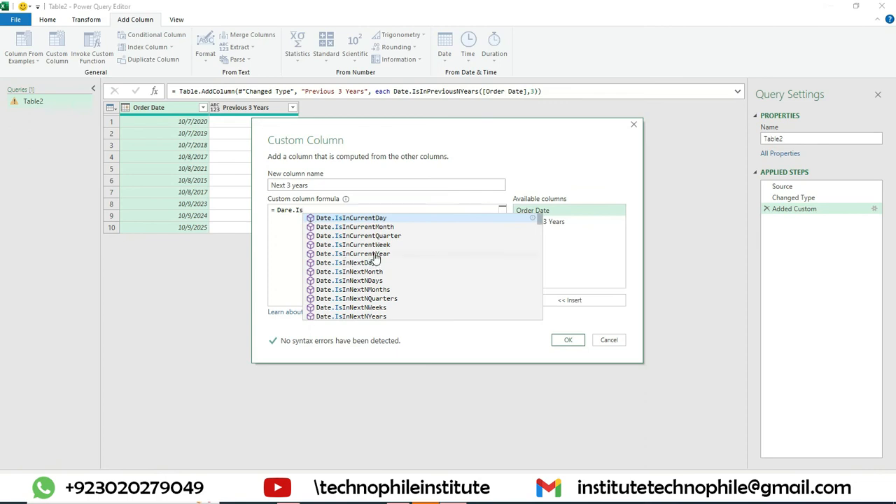
{"action": "type", "text": "InNext"}
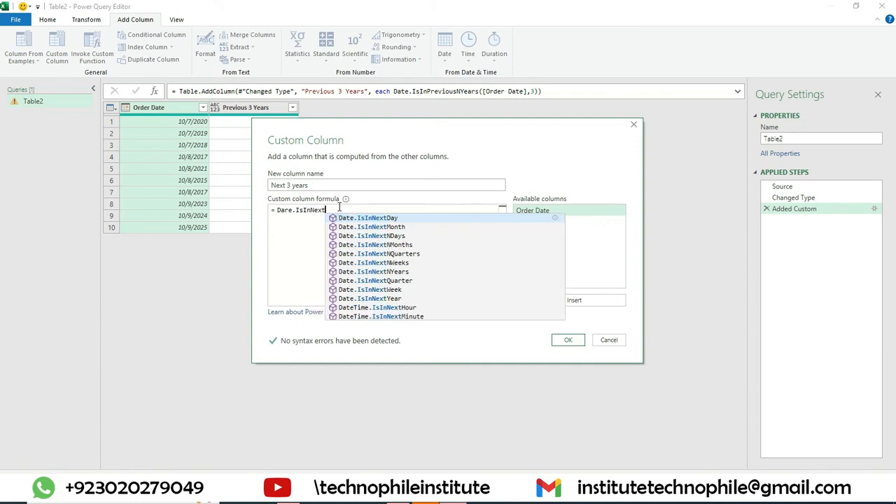
{"action": "type", "text": "N"}
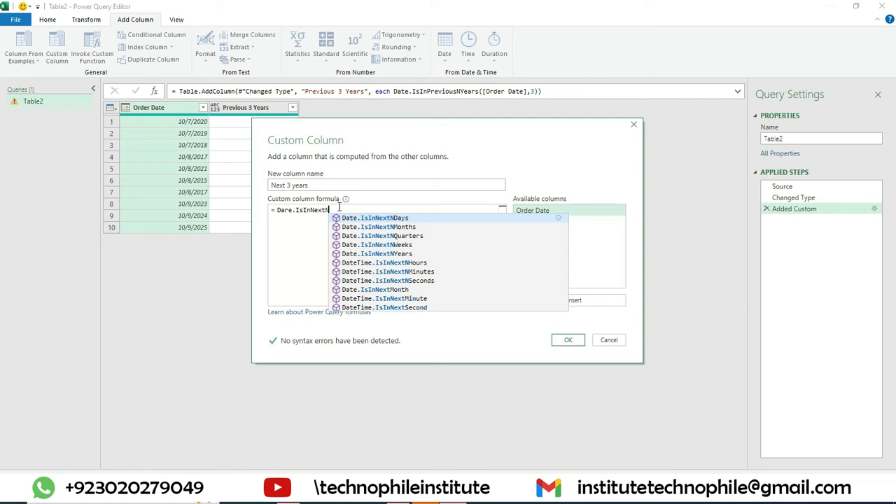
{"action": "type", "text": "Years"}
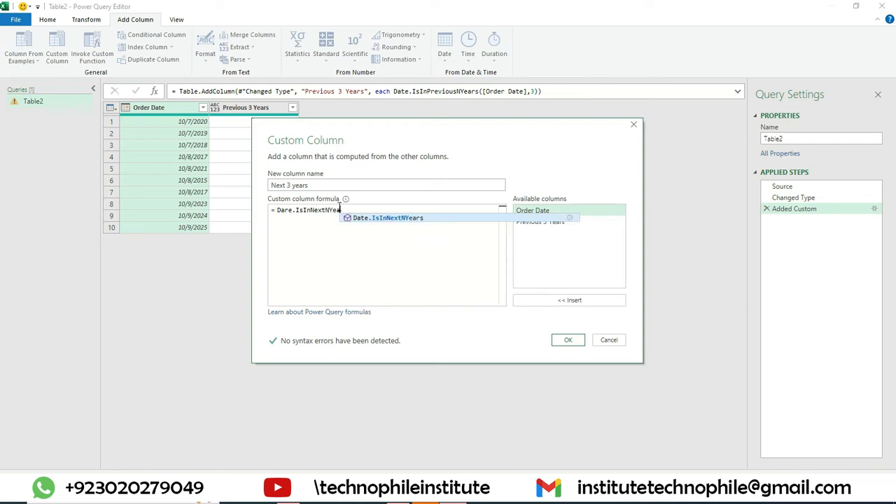
{"action": "type", "text": "("}
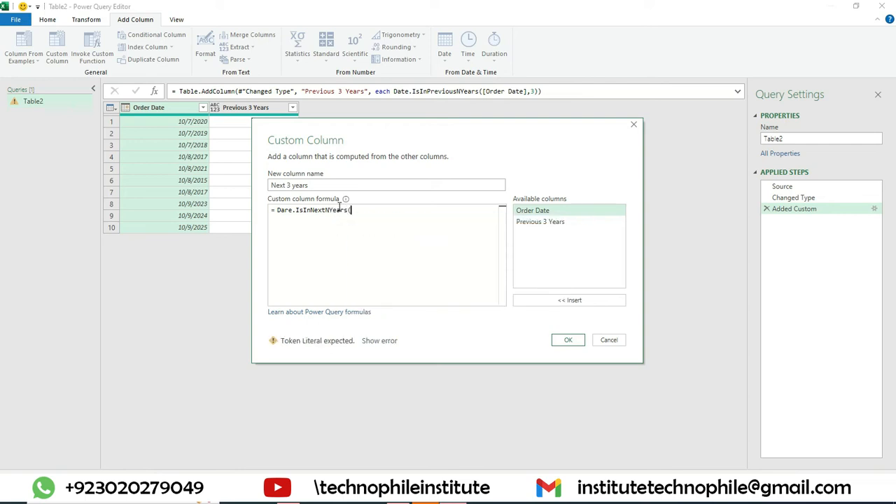
- Complete the Next 3 years formula with the Order Date column and 3 as arguments, and add the column
{"action": "left_click", "coordinate": [543, 212]}
{"action": "left_click", "coordinate": [570, 300]}
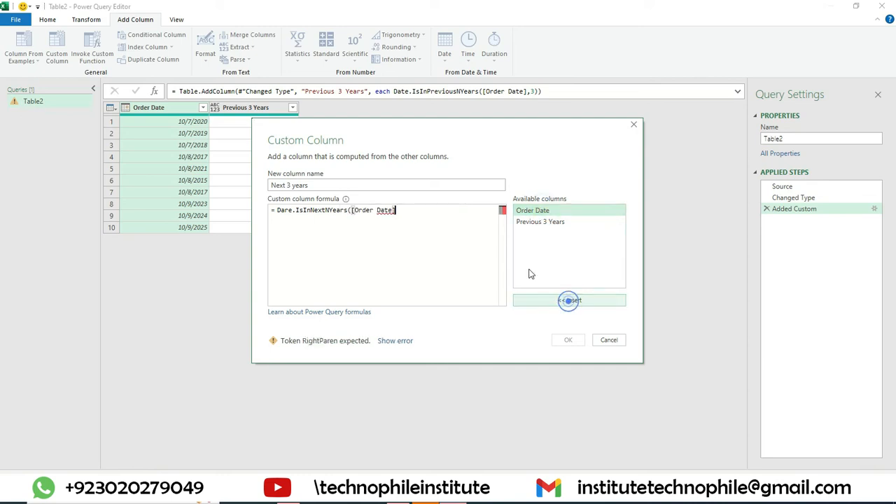
{"action": "type", "text": ","}
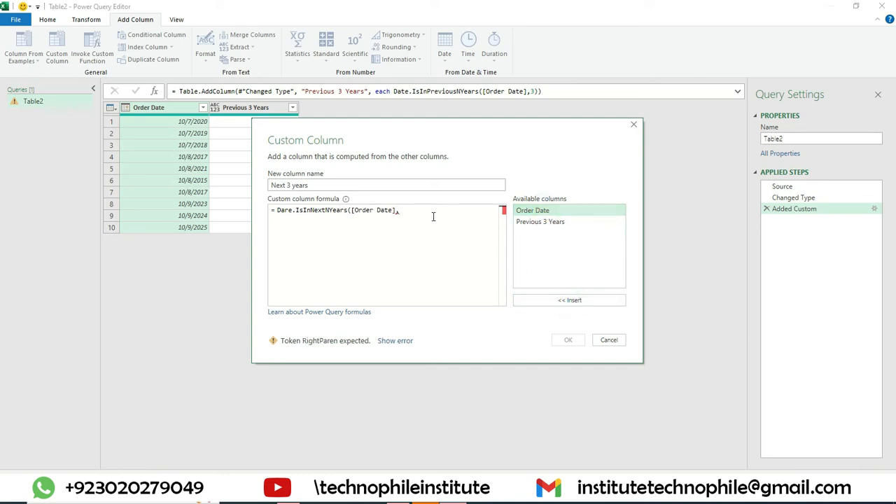
{"action": "type", "text": "3()"}
{"action": "key", "text": "BackSpace"}
{"action": "key", "text": "BackSpace"}
{"action": "type", "text": ")"}
{"action": "left_click", "coordinate": [568, 340]}
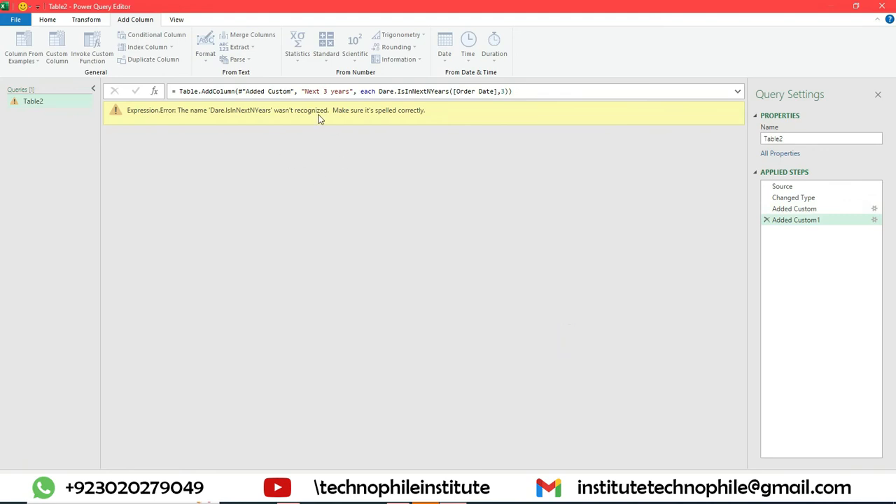
- Correct the function in the Next 3 years formula to Date.IsInNextNYears and load the query to the worksheet
{"action": "double_click", "coordinate": [295, 110]}
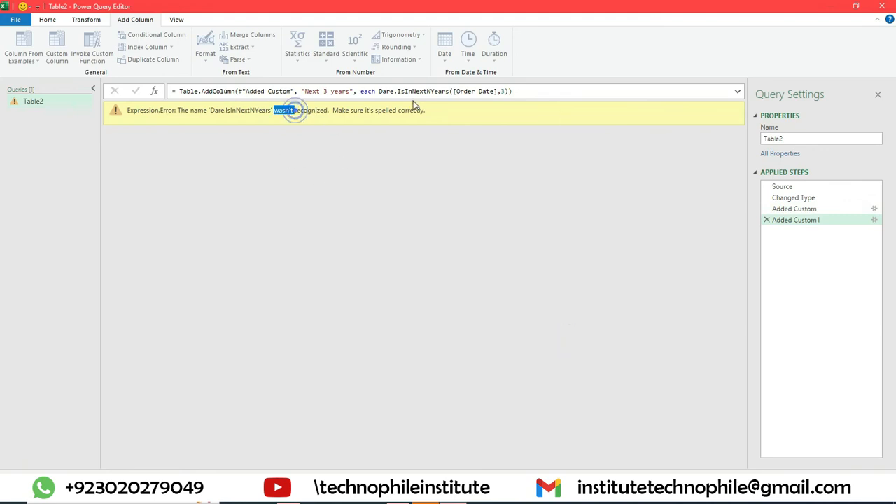
{"action": "left_click", "coordinate": [741, 121]}
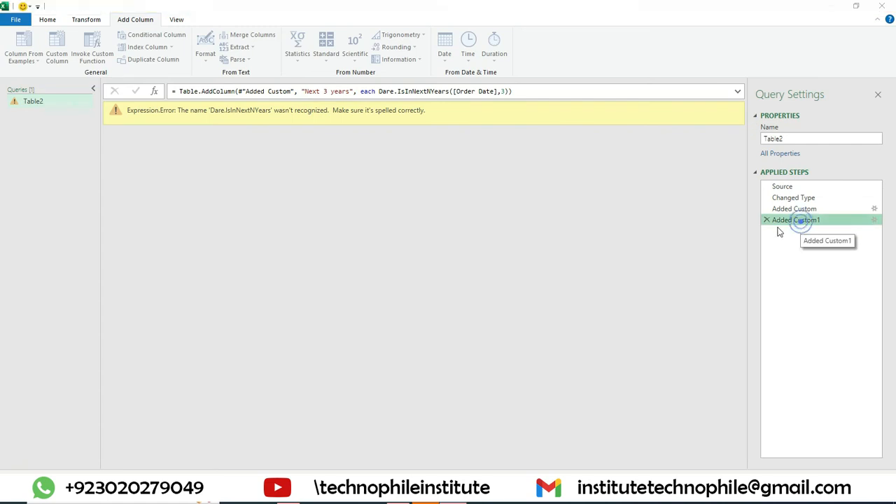
{"action": "double_click", "coordinate": [774, 222]}
{"action": "double_click", "coordinate": [285, 212]}
{"action": "type", "text": "Date"}
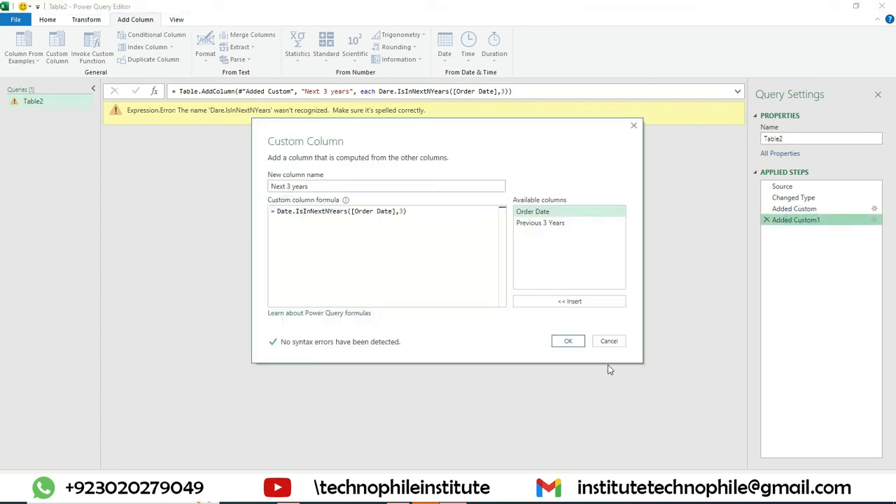
{"action": "left_click", "coordinate": [568, 341]}
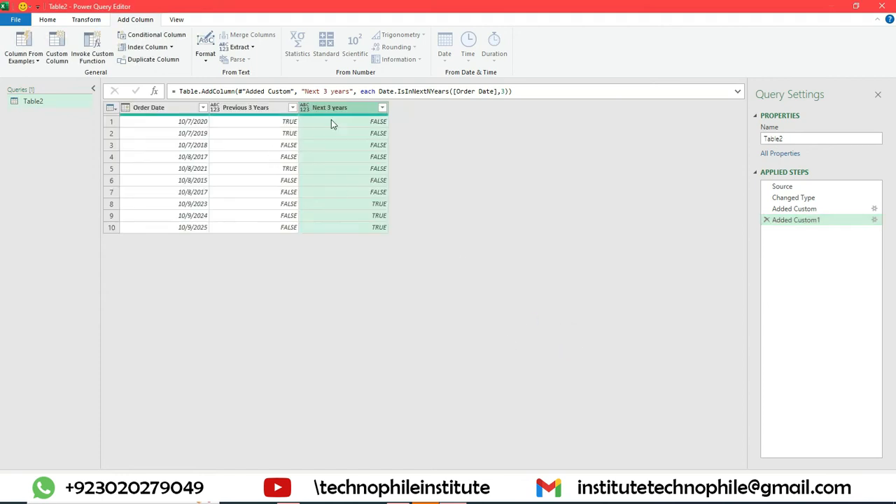
{"action": "left_click", "coordinate": [47, 21]}
{"action": "left_click", "coordinate": [15, 42]}
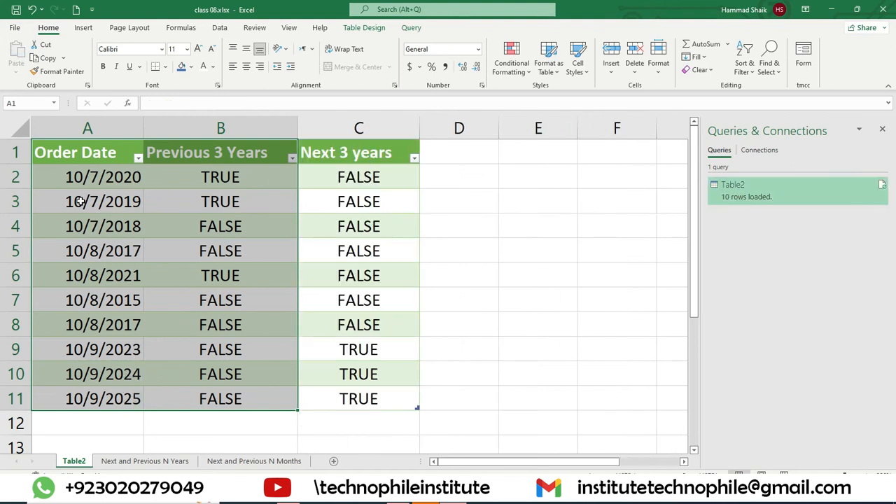
- Compare the order dates with their Previous 3 Years and Next 3 years results in the loaded table
{"action": "left_click", "coordinate": [102, 195]}
{"action": "left_click", "coordinate": [217, 151]}
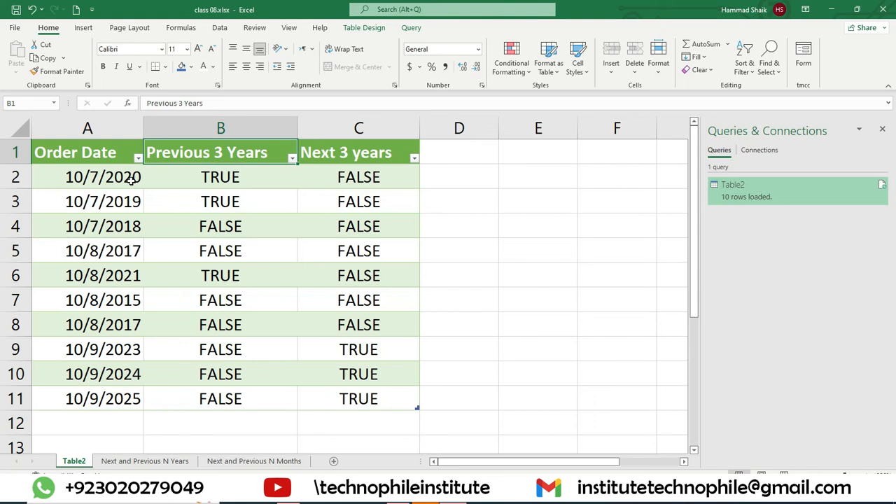
{"action": "left_click_drag", "start_coordinate": [131, 180], "coordinate": [133, 225]}
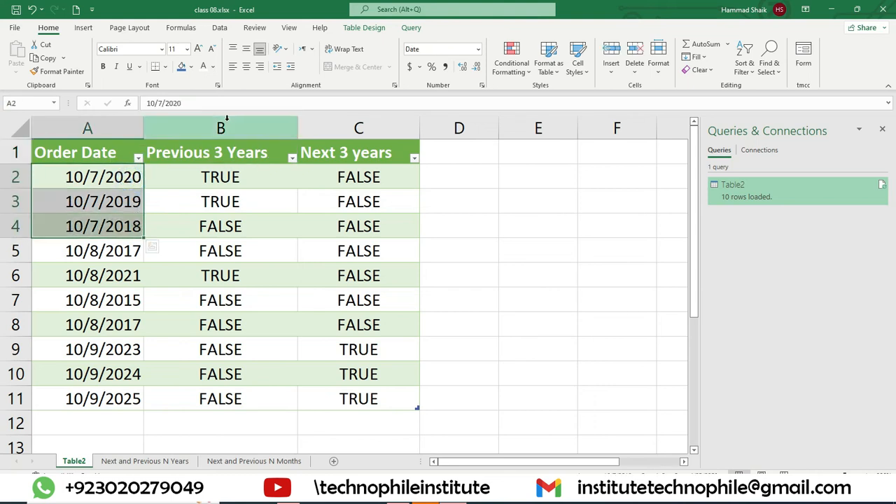
{"action": "left_click_drag", "start_coordinate": [222, 175], "coordinate": [112, 201]}
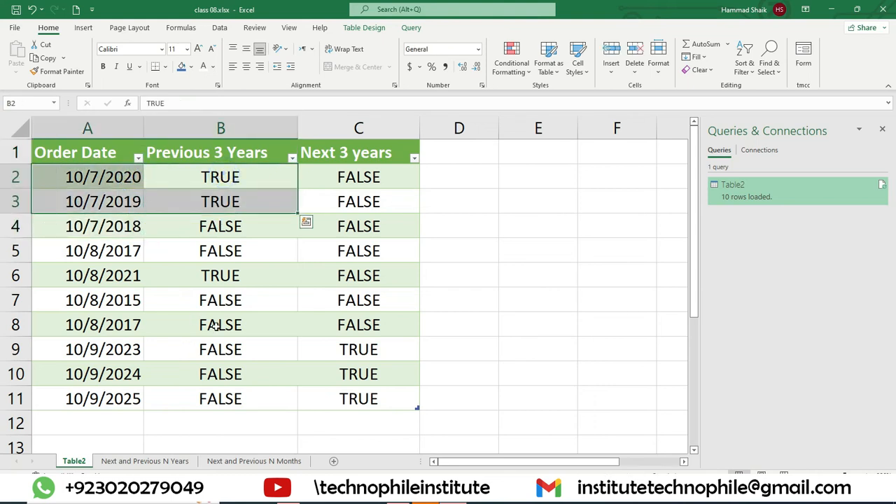
{"action": "left_click_drag", "start_coordinate": [110, 273], "coordinate": [250, 278]}
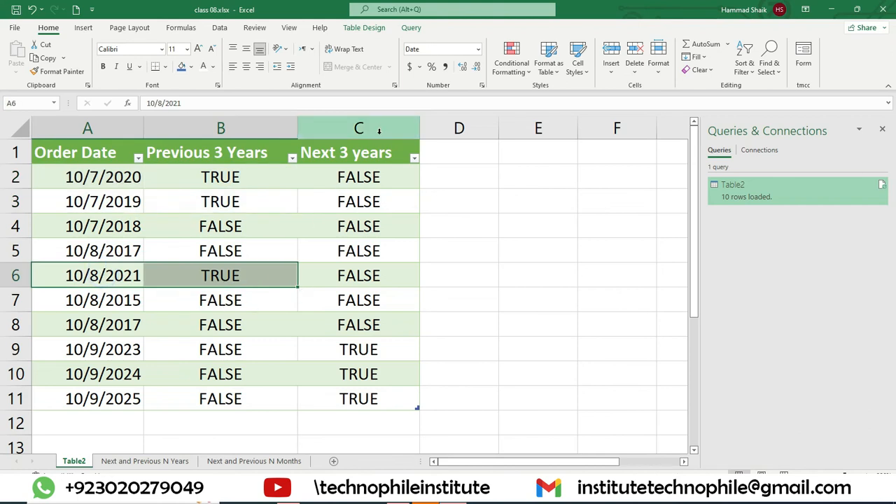
{"action": "left_click_drag", "start_coordinate": [359, 342], "coordinate": [87, 395]}
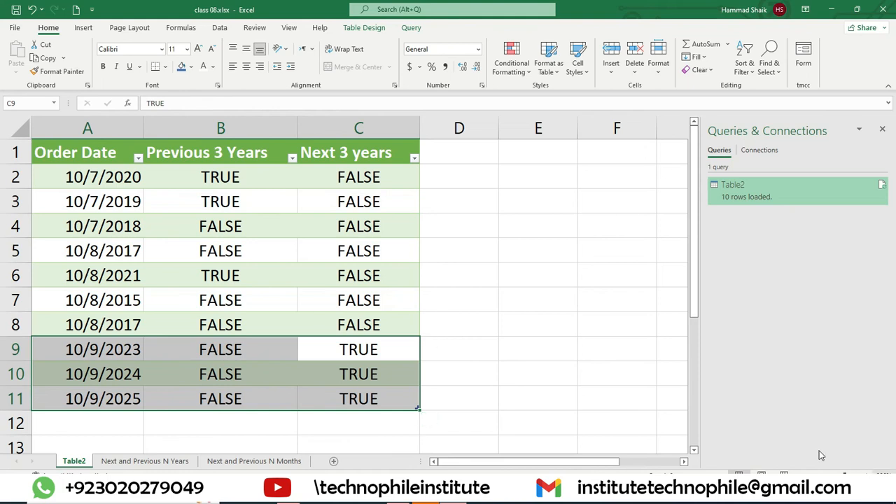
- Load the Calender table from the Next and Previous N Months sheet into Power Query
{"action": "left_click", "coordinate": [268, 466]}
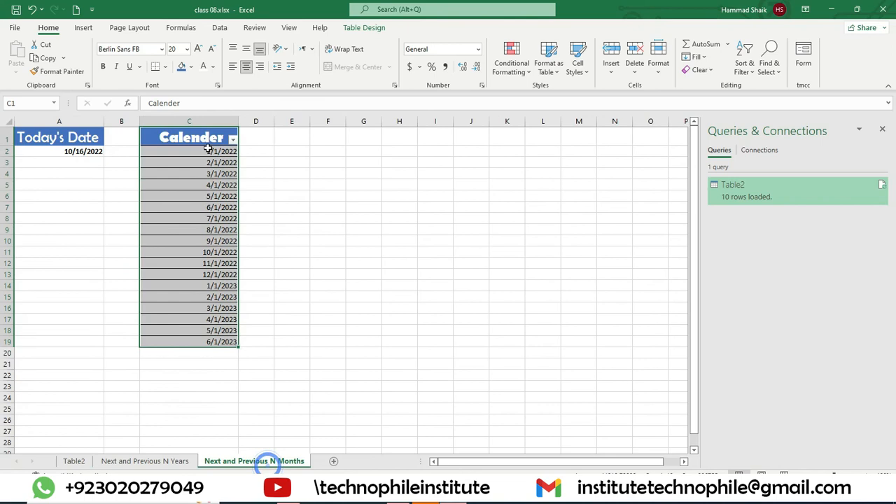
{"action": "left_click", "coordinate": [862, 474]}
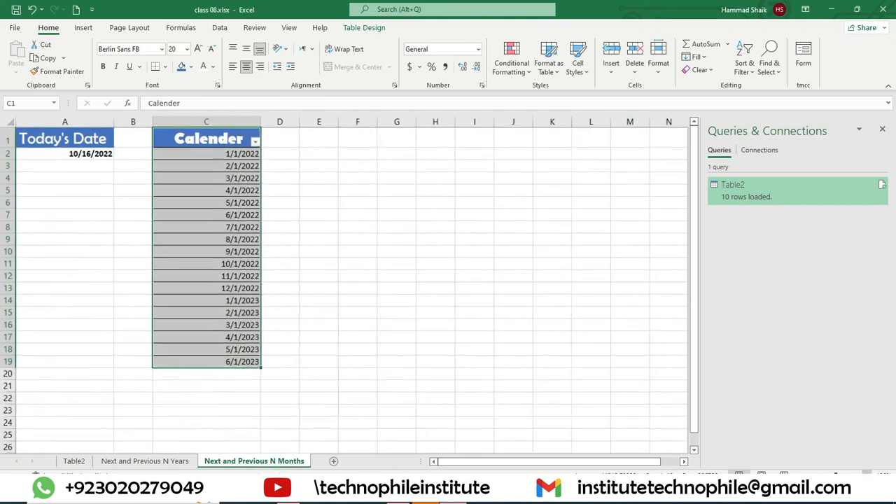
{"action": "left_click", "coordinate": [863, 474]}
{"action": "left_click", "coordinate": [863, 474]}
{"action": "left_click", "coordinate": [863, 474]}
{"action": "left_click", "coordinate": [863, 475]}
{"action": "left_click", "coordinate": [863, 474]}
{"action": "scroll", "coordinate": [295, 309], "scroll_direction": "down", "scroll_amount": 5}
{"action": "scroll", "coordinate": [334, 339], "scroll_direction": "up", "scroll_amount": 5}
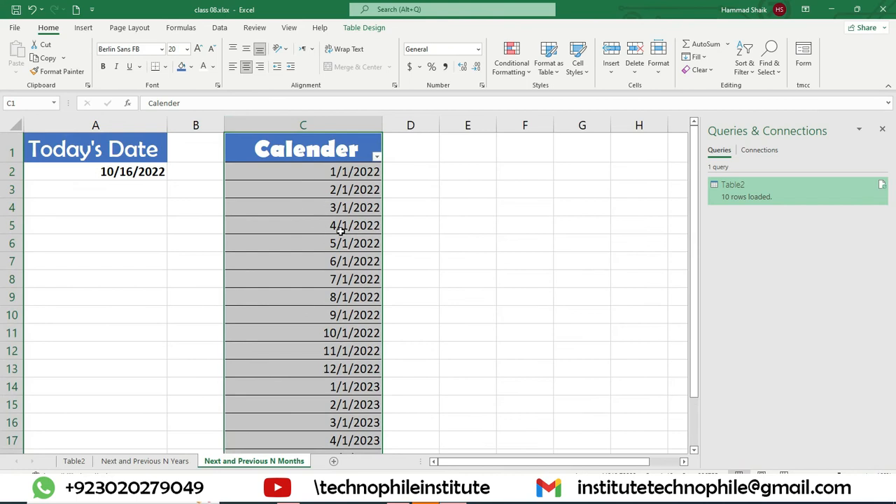
{"action": "left_click", "coordinate": [219, 28]}
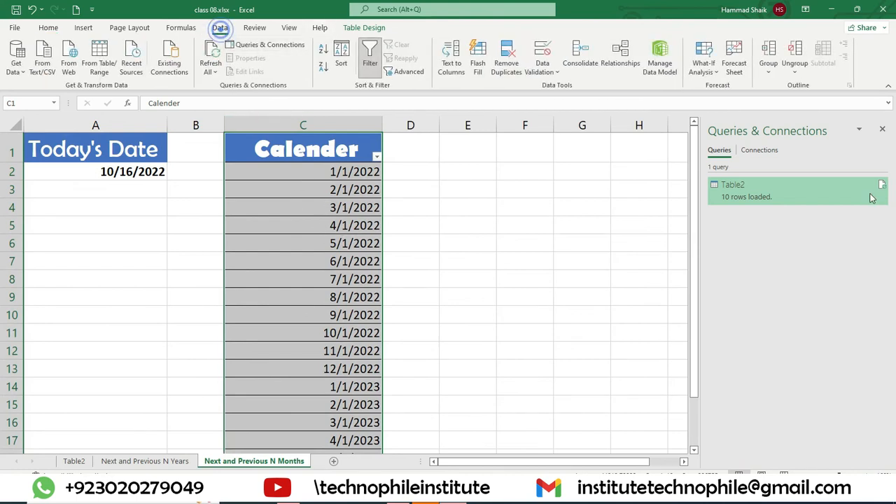
{"action": "left_click", "coordinate": [882, 129]}
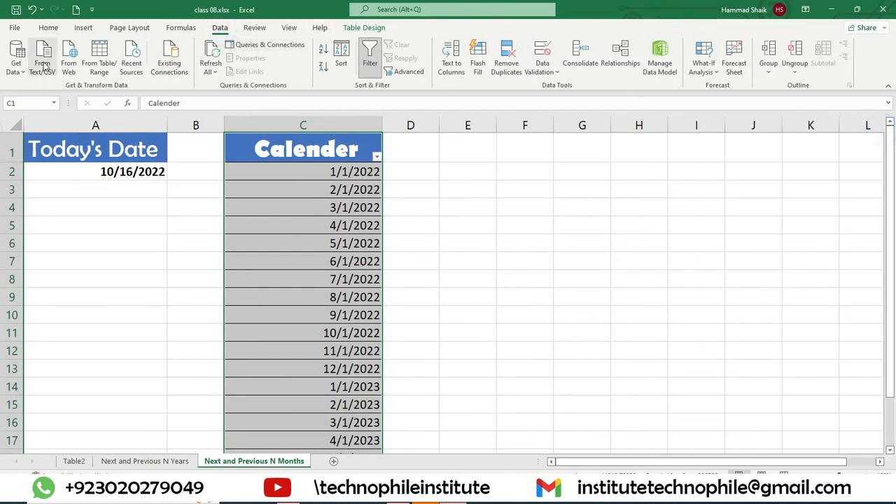
{"action": "left_click", "coordinate": [104, 61]}
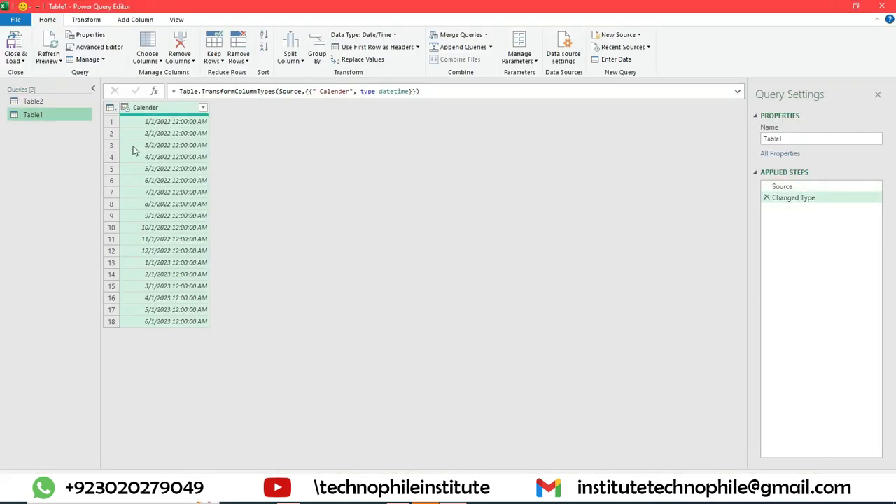
- Change the Calender column's data type to Date, replacing the current conversion
{"action": "left_click", "coordinate": [124, 107]}
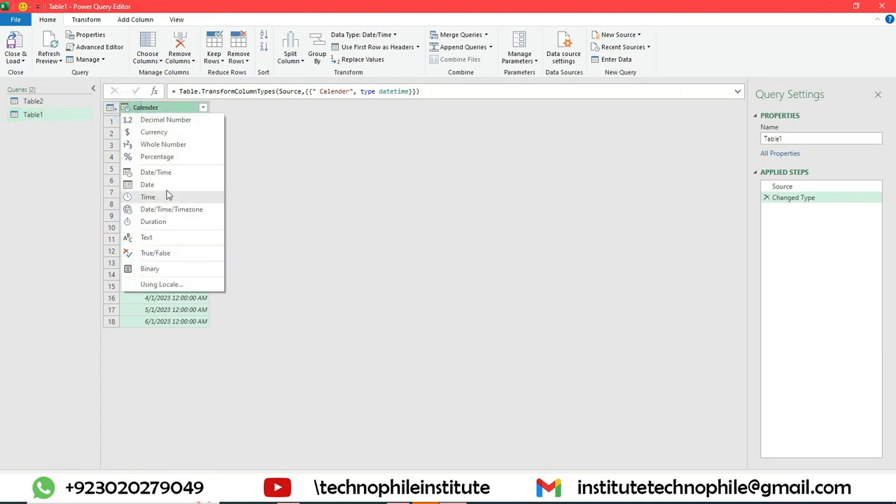
{"action": "left_click", "coordinate": [173, 185]}
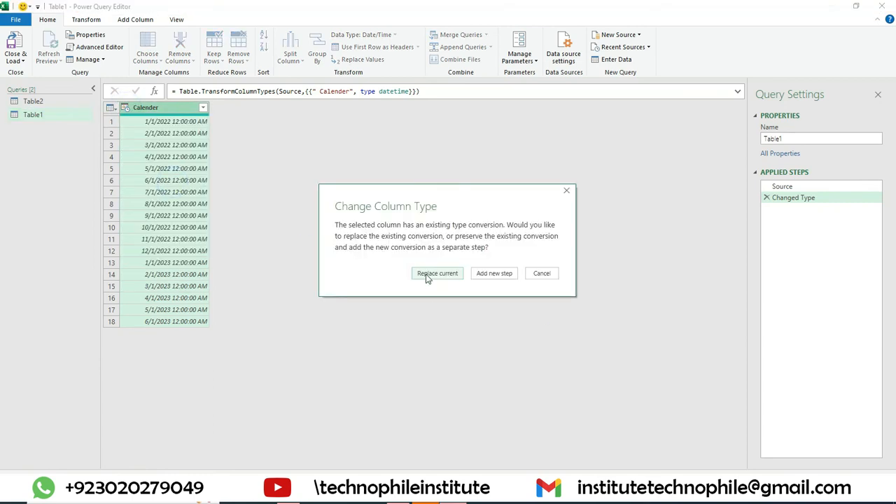
{"action": "left_click", "coordinate": [426, 274]}
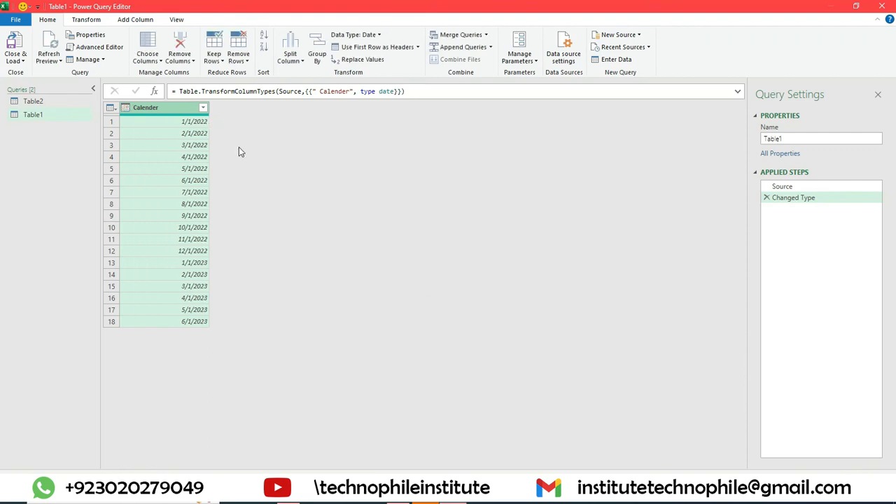
- Start a new custom column in the Table1 query named "In Next 3 Months"
{"action": "left_click", "coordinate": [144, 20]}
{"action": "left_click", "coordinate": [57, 54]}
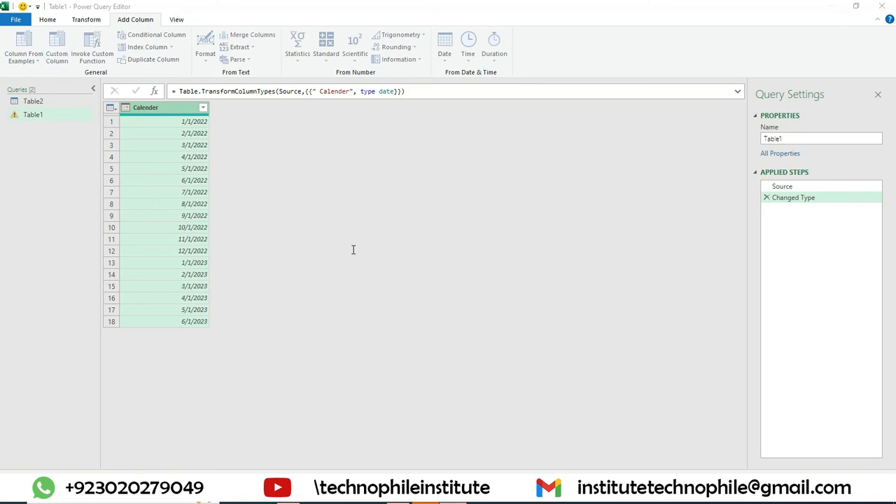
{"action": "left_click", "coordinate": [300, 183]}
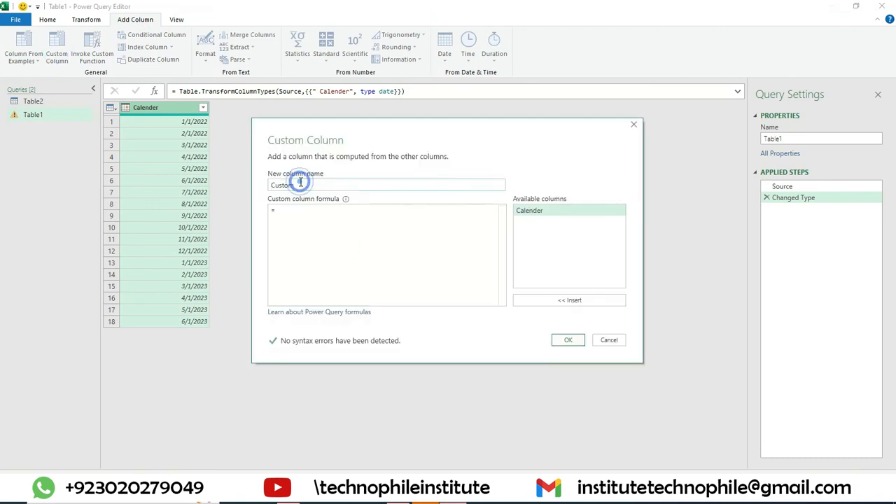
{"action": "key", "text": "ctrl+a"}
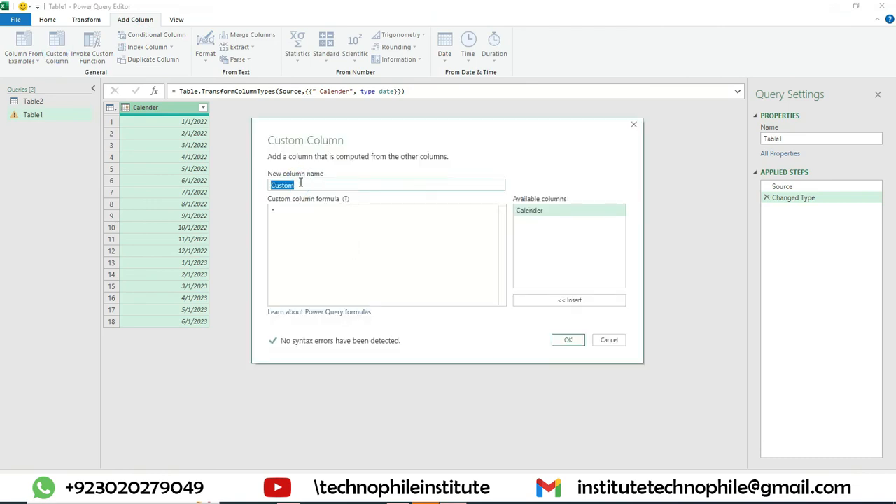
{"action": "type", "text": "IN"}
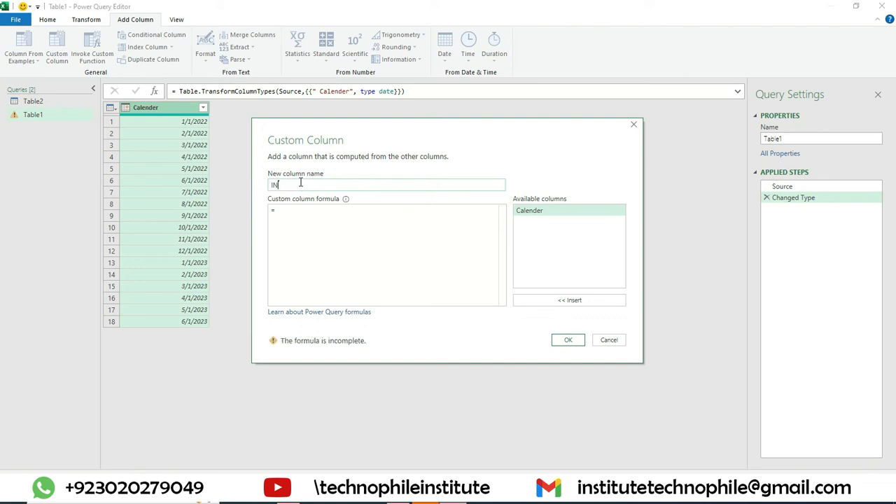
{"action": "type", "text": " Next 3 Months"}
- Begin the In Next 3 Months column formula with the Date.IsInNextNMonths function
{"action": "left_click", "coordinate": [329, 222]}
{"action": "type", "text": "Da"}
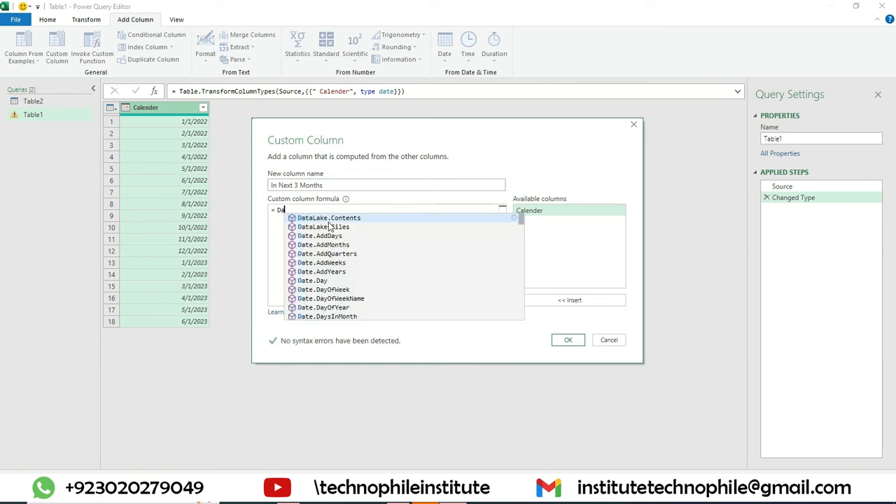
{"action": "type", "text": "te."}
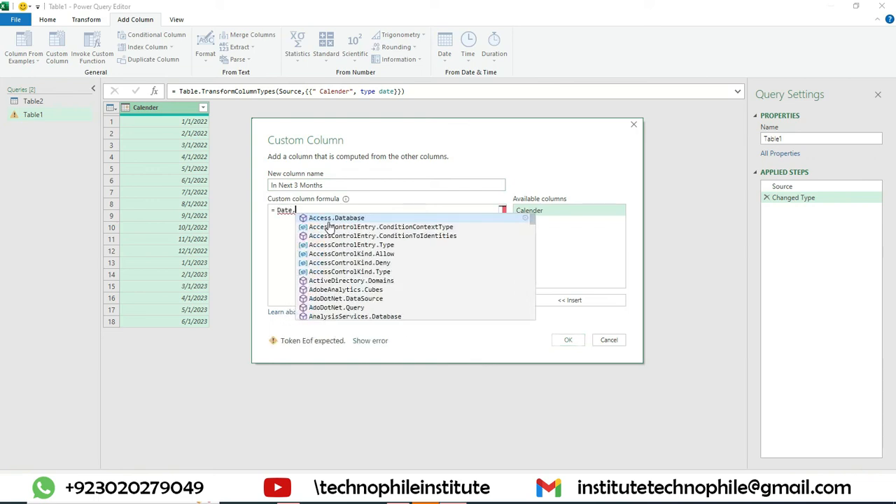
{"action": "type", "text": "I"}
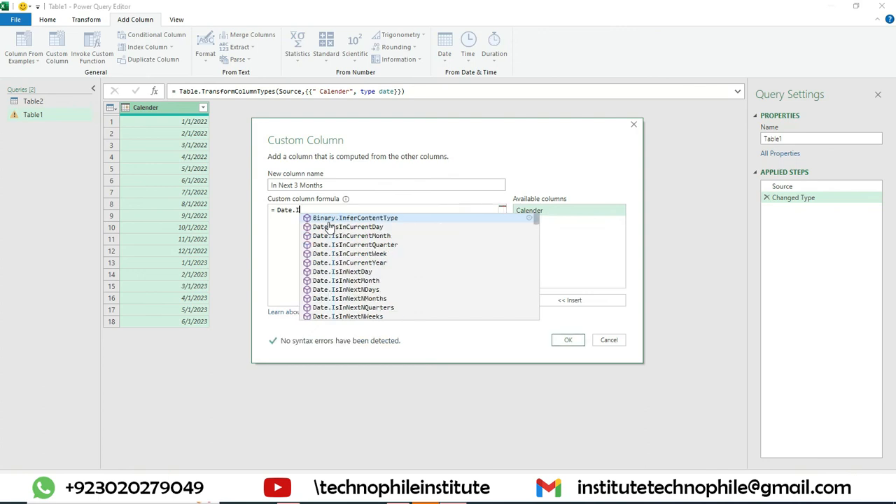
{"action": "type", "text": "sI"}
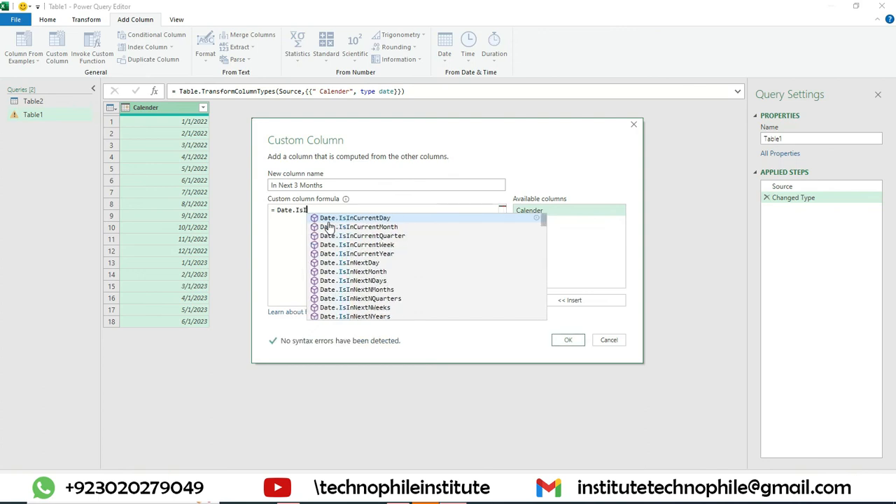
{"action": "type", "text": "n"}
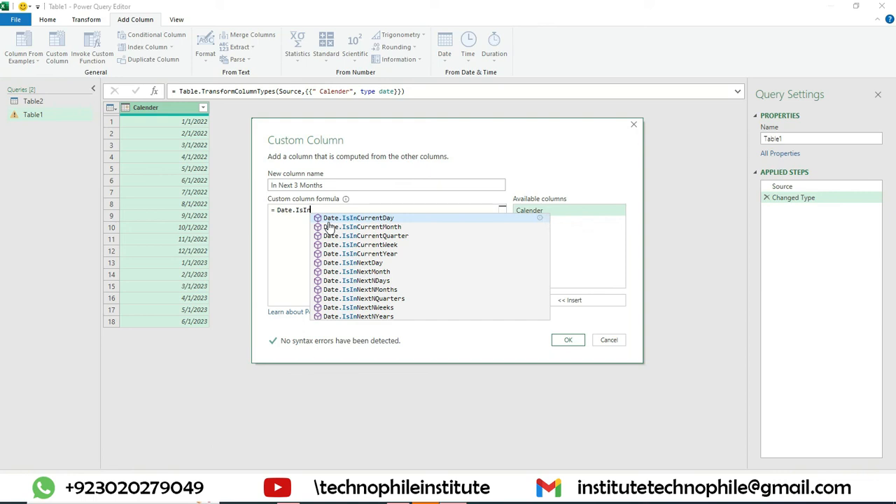
{"action": "type", "text": "Next"}
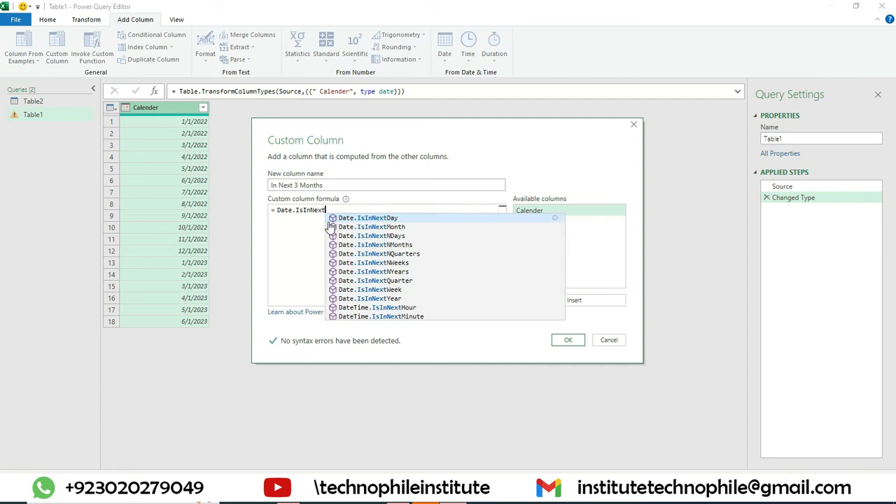
{"action": "type", "text": "NM"}
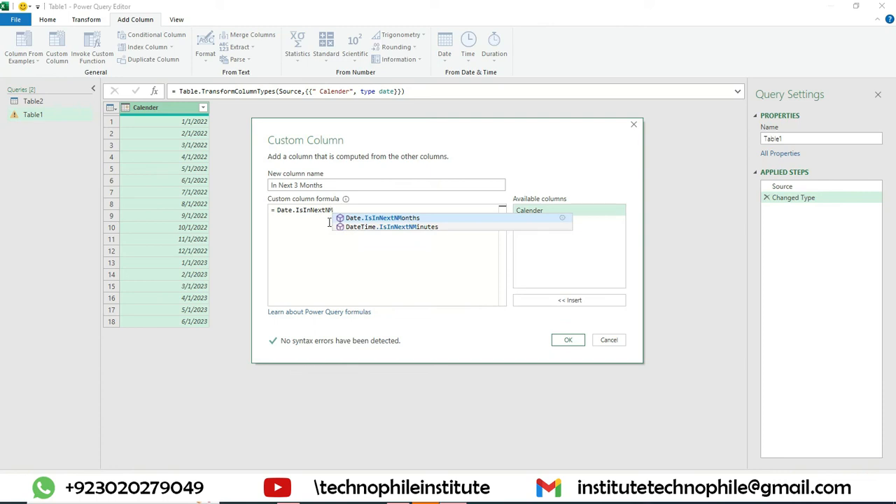
{"action": "key", "text": "Tab"}
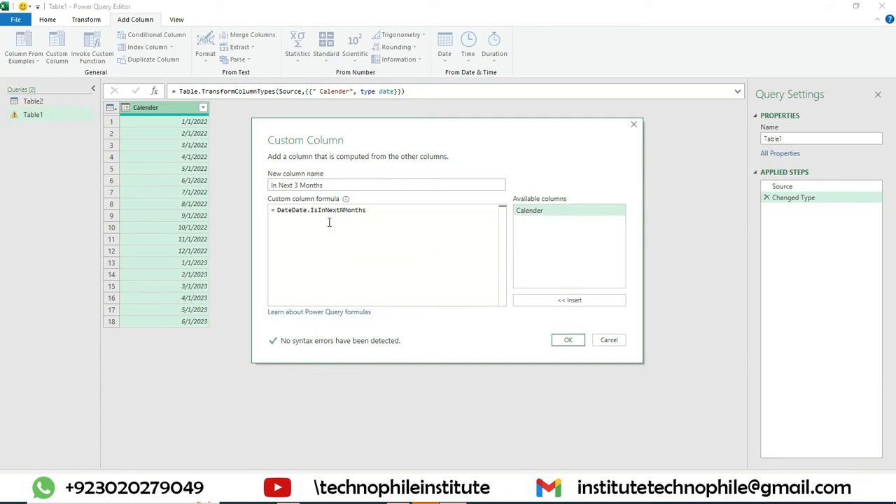
- Give the function the Calender column and 3 as its arguments and create the custom column
{"action": "type", "text": "("}
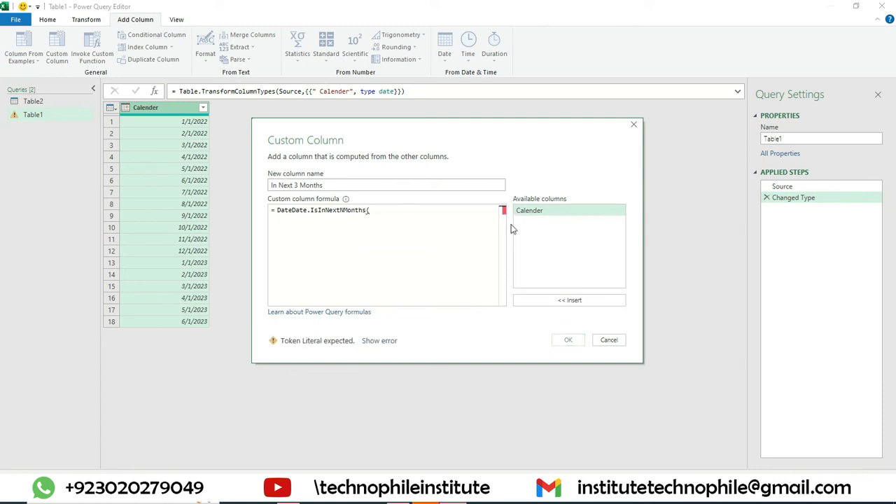
{"action": "left_click", "coordinate": [564, 210]}
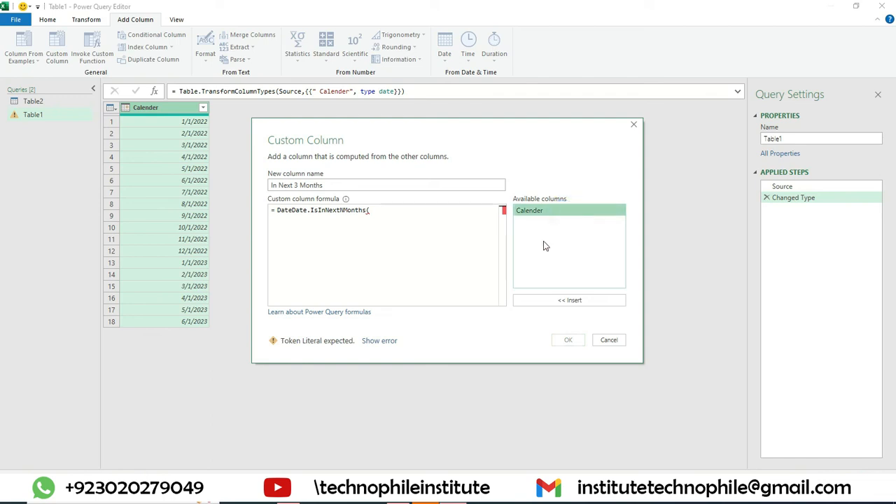
{"action": "left_click", "coordinate": [554, 301]}
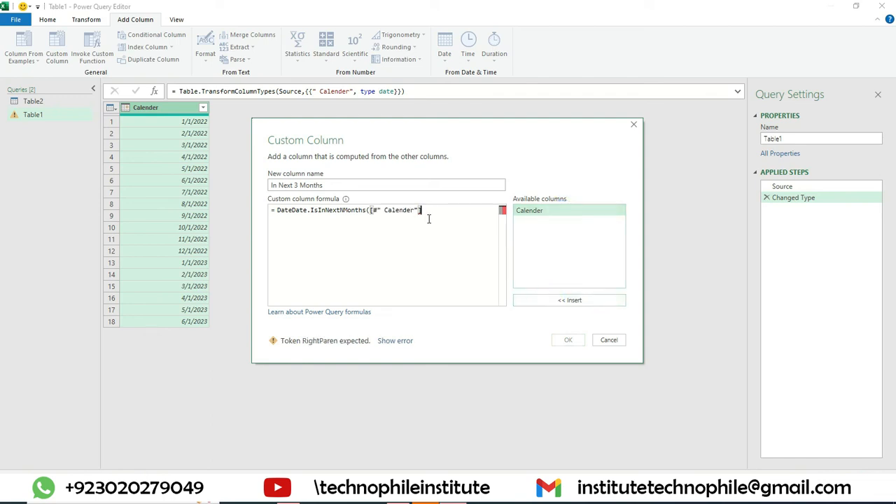
{"action": "type", "text": ",3)"}
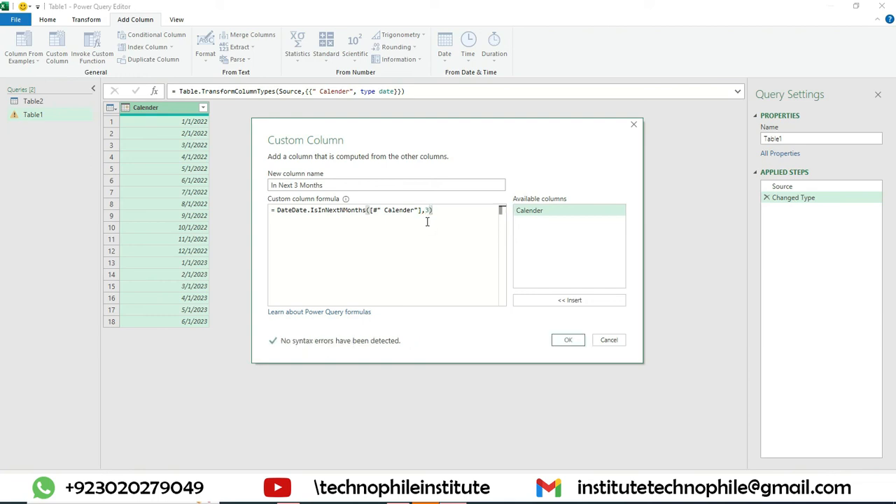
{"action": "left_click", "coordinate": [568, 340]}
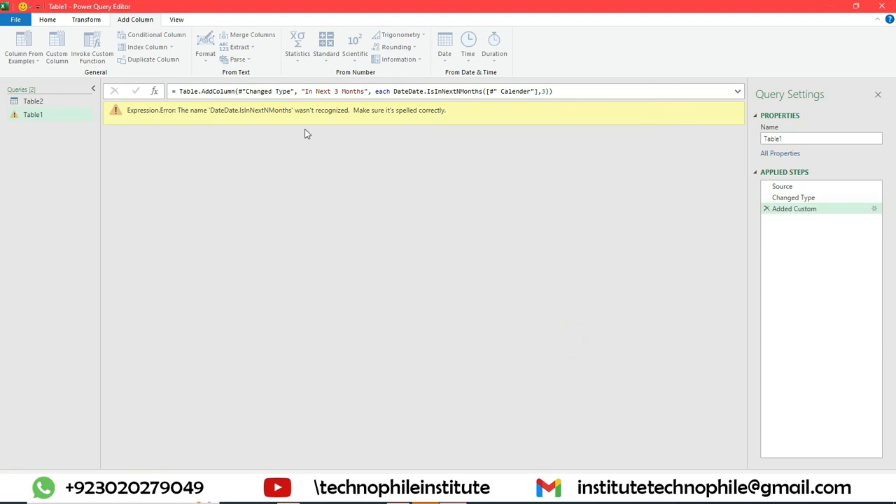
- Correct the function name in the Added Custom step's formula to Date.IsInNextNMonths
{"action": "double_click", "coordinate": [363, 112]}
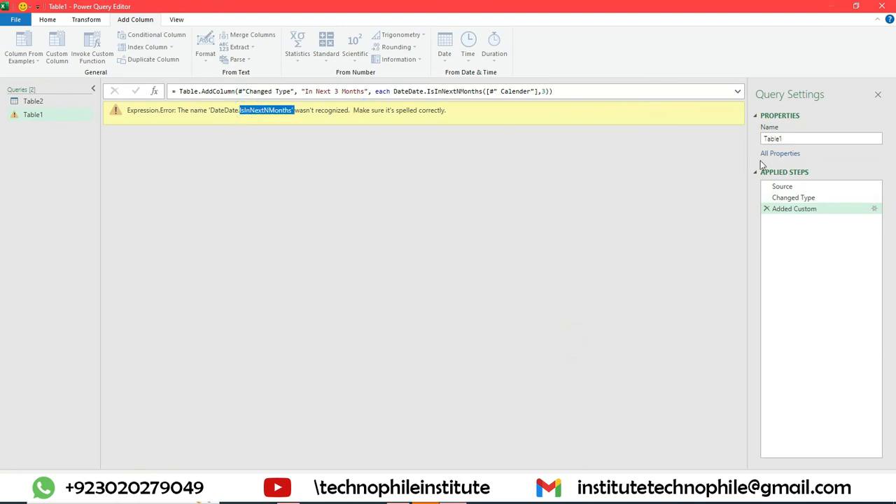
{"action": "double_click", "coordinate": [783, 214]}
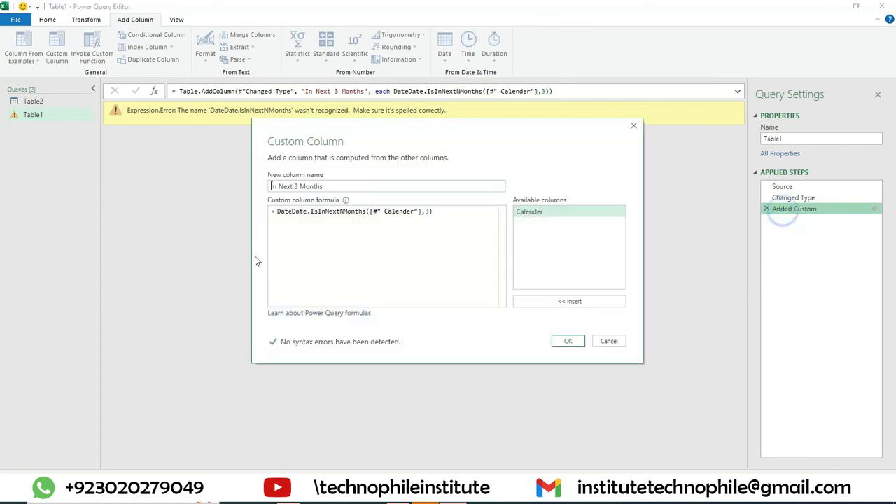
{"action": "double_click", "coordinate": [279, 213]}
{"action": "type", "text": "Date"}
{"action": "left_click", "coordinate": [556, 344]}
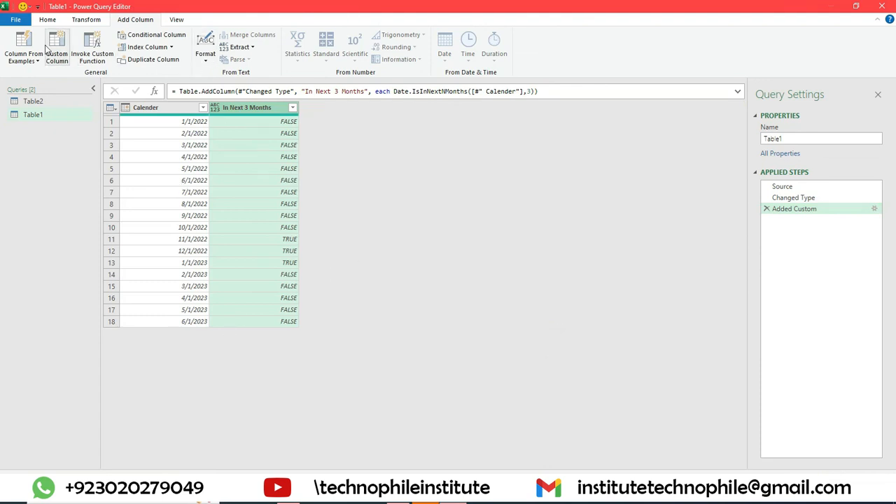
- Load the Table1 query into a worksheet and review the In Next 3 Months results, selecting the rows from 11/1/2022 to 1/1/2023
{"action": "left_click", "coordinate": [47, 19]}
{"action": "left_click", "coordinate": [19, 49]}
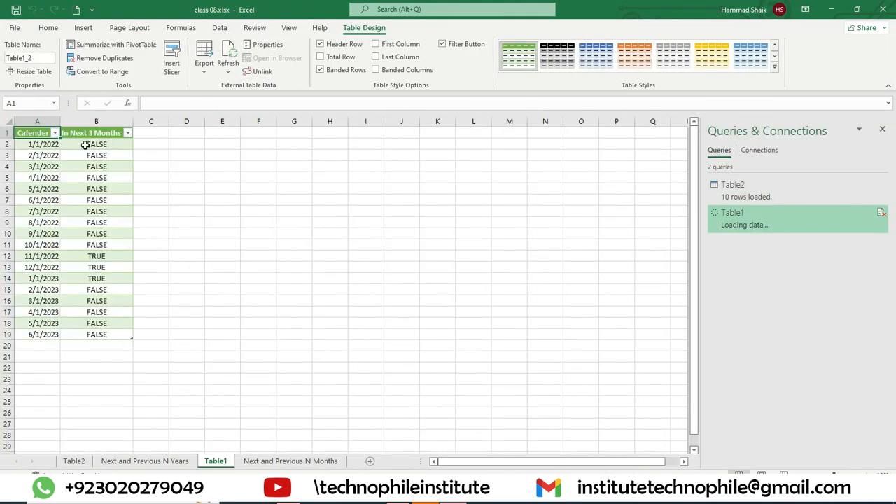
{"action": "scroll", "coordinate": [399, 414], "scroll_direction": "up", "scroll_amount": 5, "text": "ctrl"}
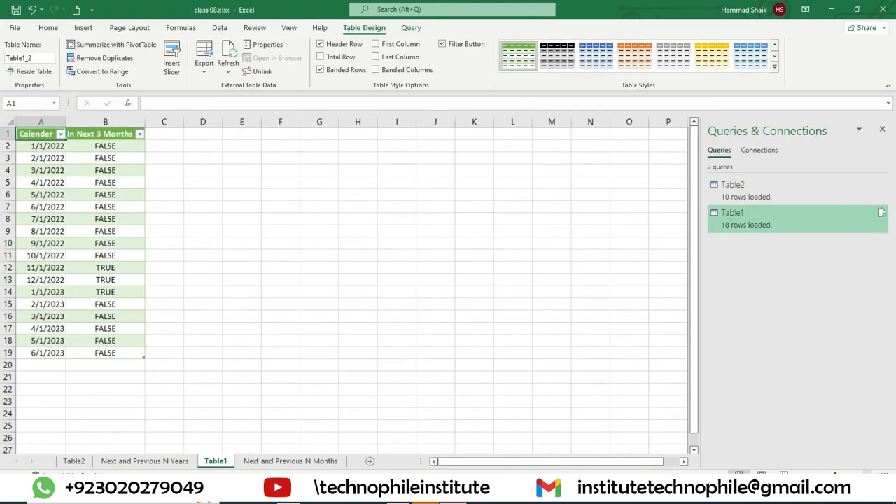
{"action": "scroll", "coordinate": [272, 360], "scroll_direction": "down", "scroll_amount": 2}
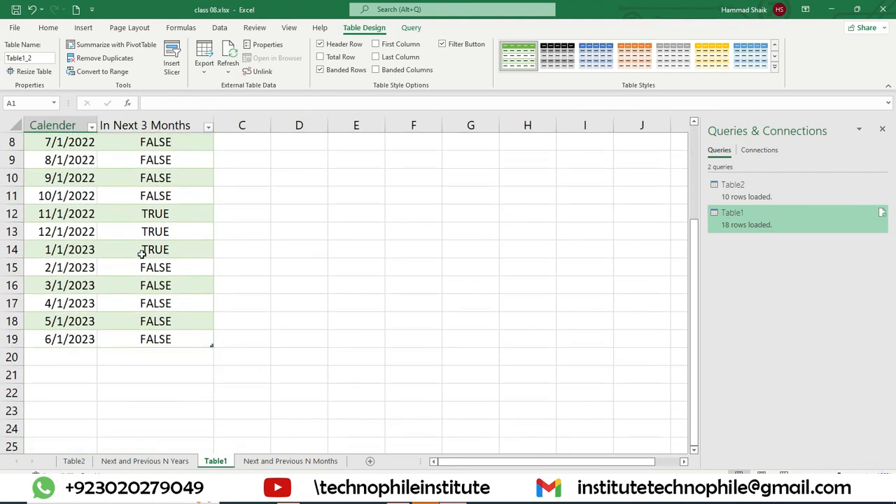
{"action": "left_click_drag", "start_coordinate": [155, 214], "coordinate": [61, 250]}
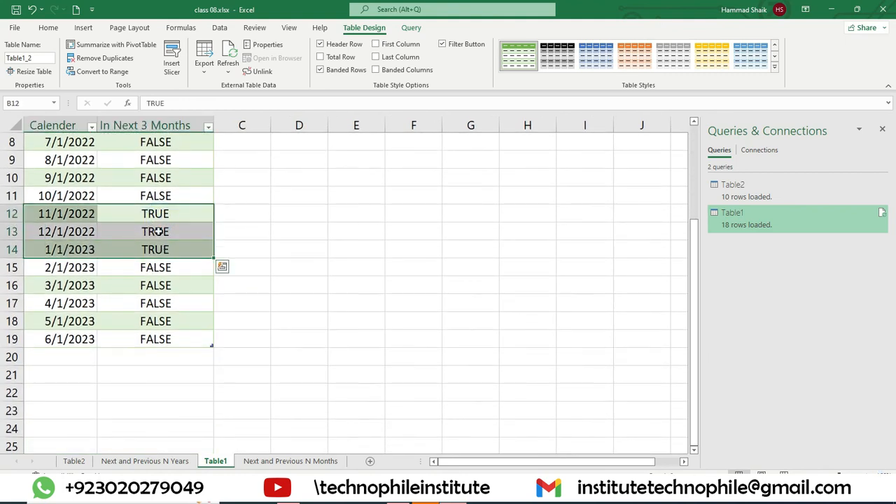
{"action": "scroll", "coordinate": [185, 266], "scroll_direction": "up", "scroll_amount": 3}
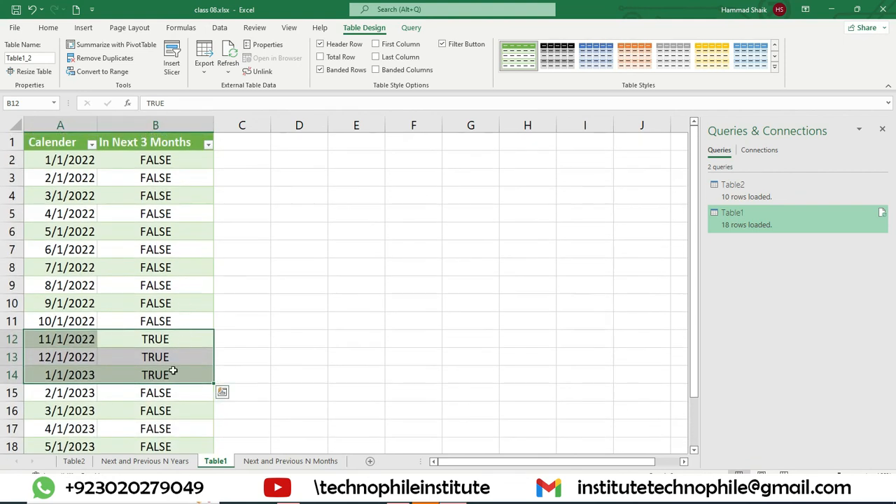